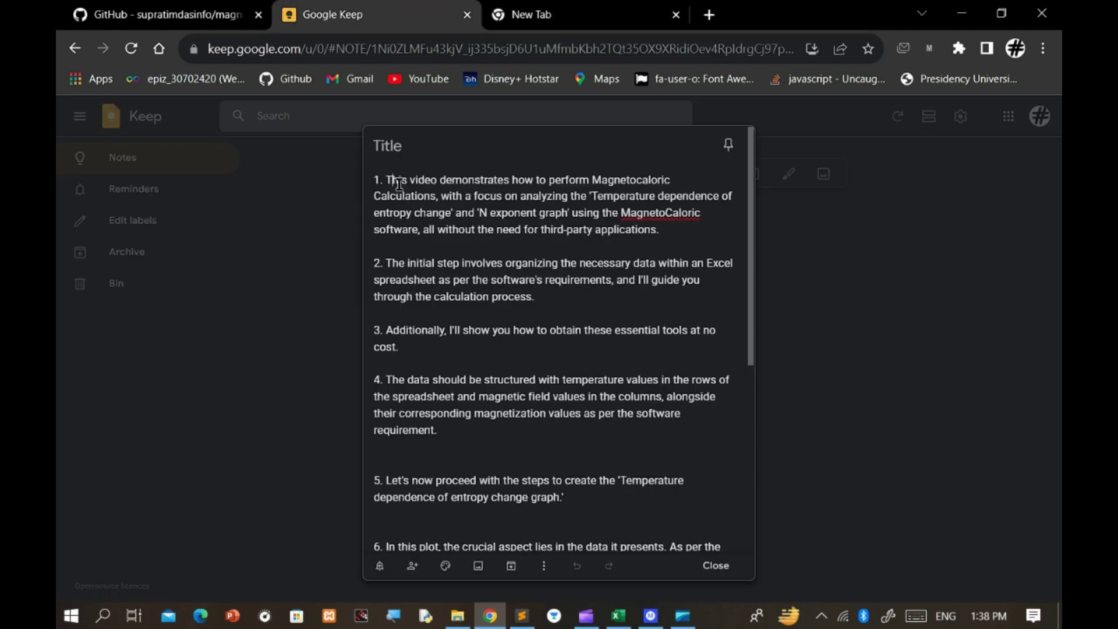
- Highlight the Keep note's first four points, check the README's spreadsheet format, and bring up samp_7.xlsx
{"action": "left_click_drag", "start_coordinate": [388, 180], "coordinate": [676, 233]}
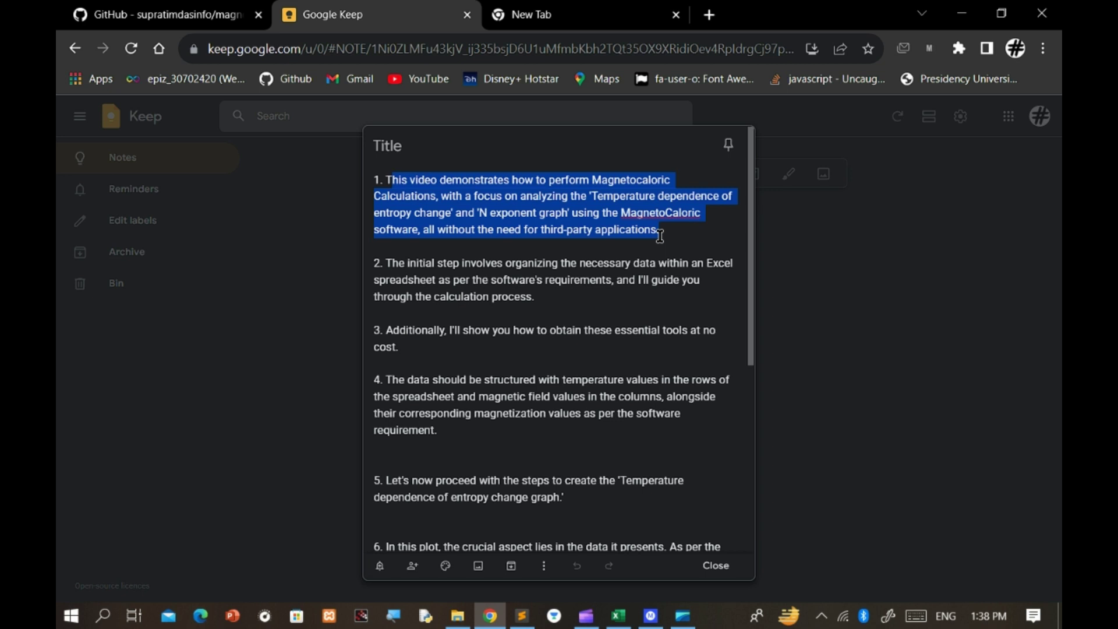
{"action": "left_click_drag", "start_coordinate": [386, 263], "coordinate": [528, 301]}
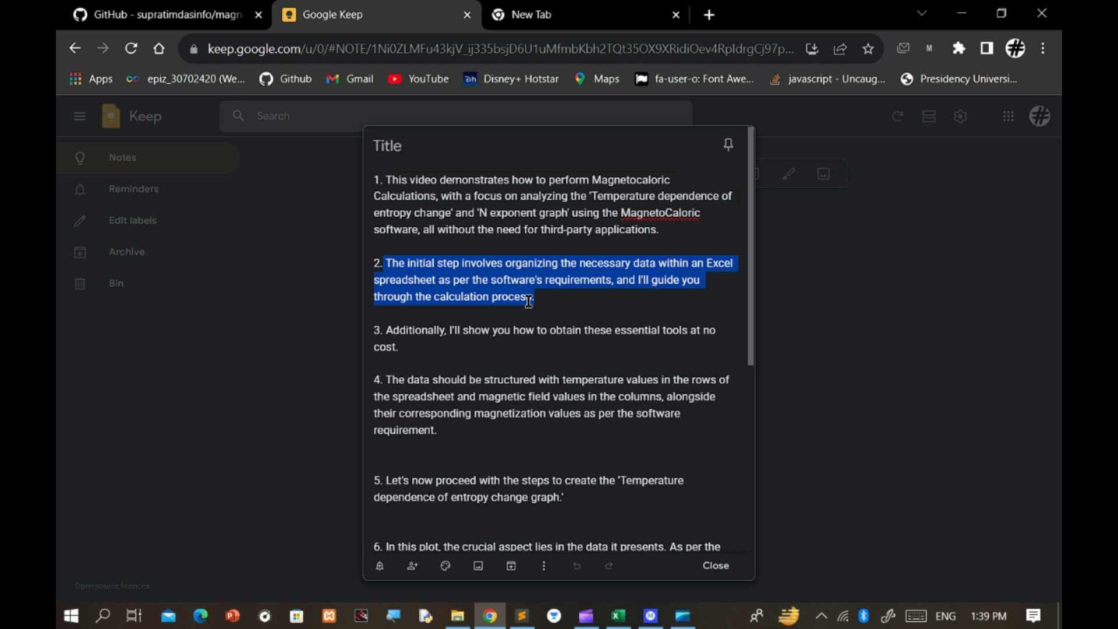
{"action": "left_click_drag", "start_coordinate": [386, 331], "coordinate": [409, 346]}
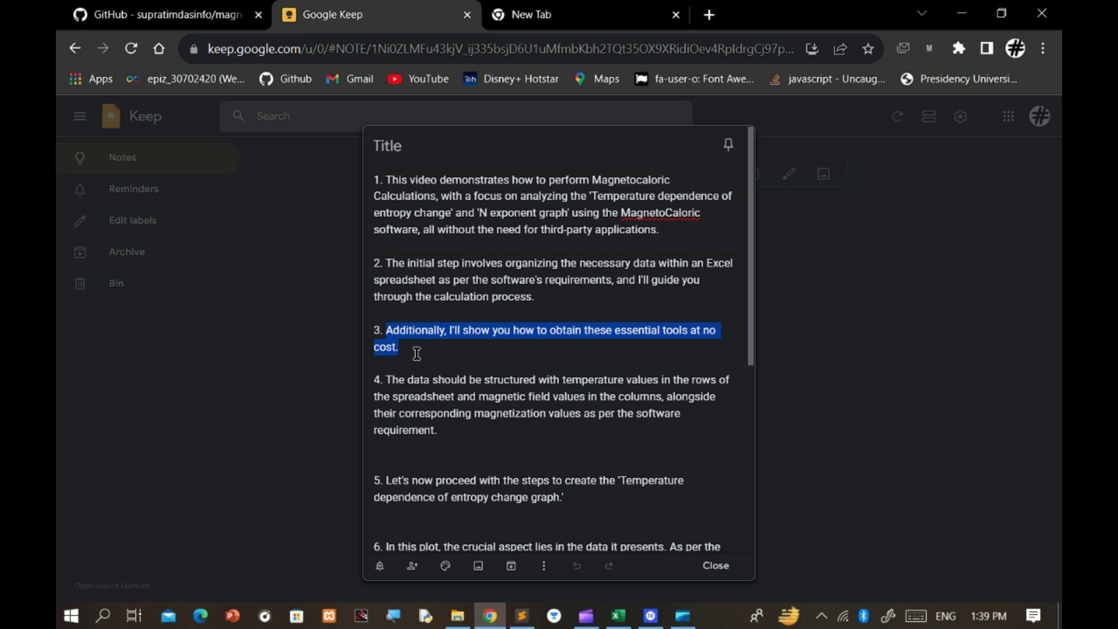
{"action": "left_click_drag", "start_coordinate": [392, 379], "coordinate": [466, 431]}
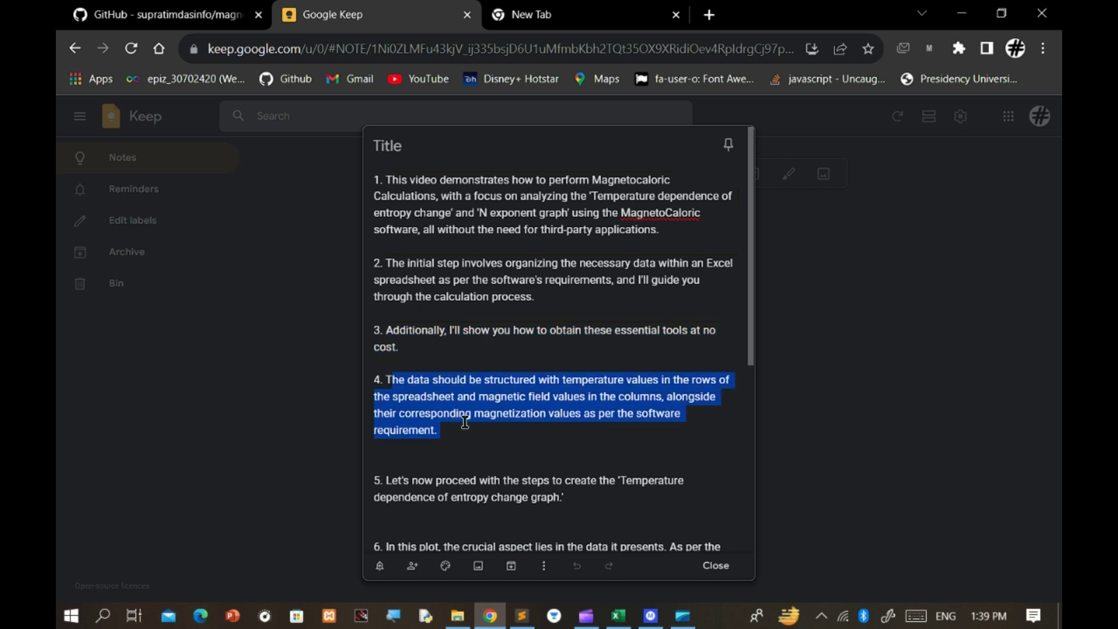
{"action": "left_click", "coordinate": [169, 13]}
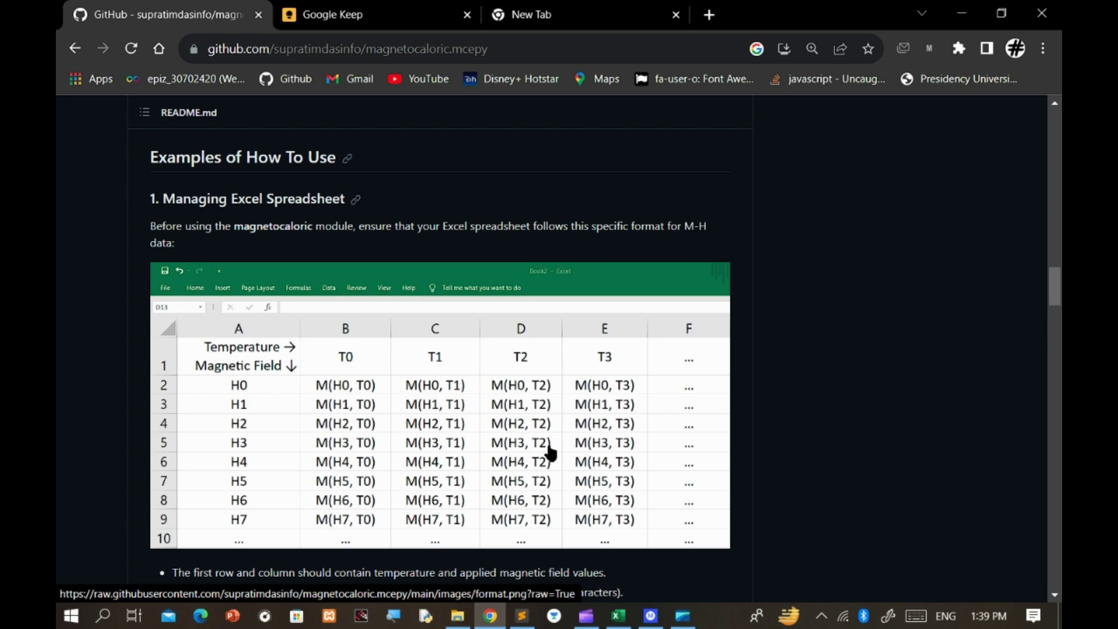
{"action": "left_click", "coordinate": [619, 615]}
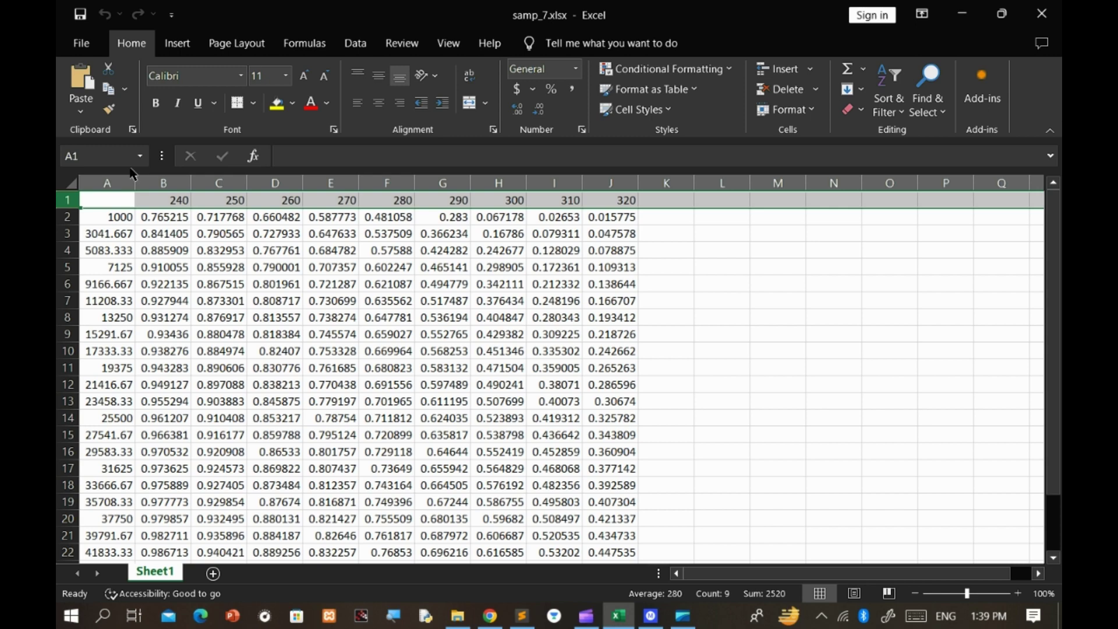
- Inspect samp_7.xlsx's field column A and magnetization block B2:J26, then minimize Excel
{"action": "left_click", "coordinate": [109, 177]}
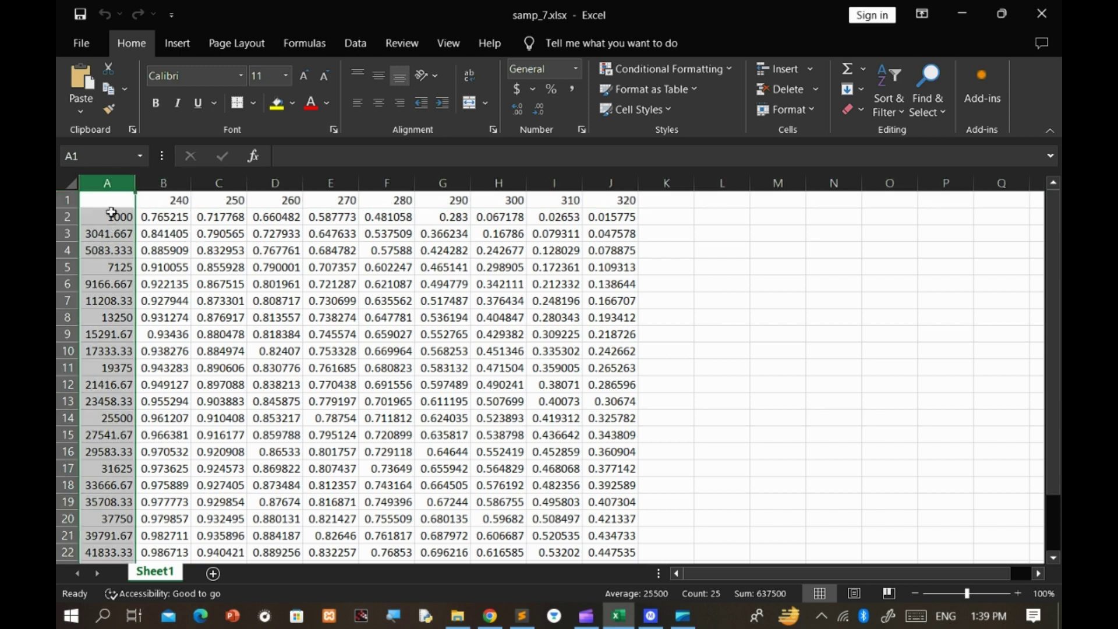
{"action": "left_click_drag", "start_coordinate": [156, 211], "coordinate": [596, 529]}
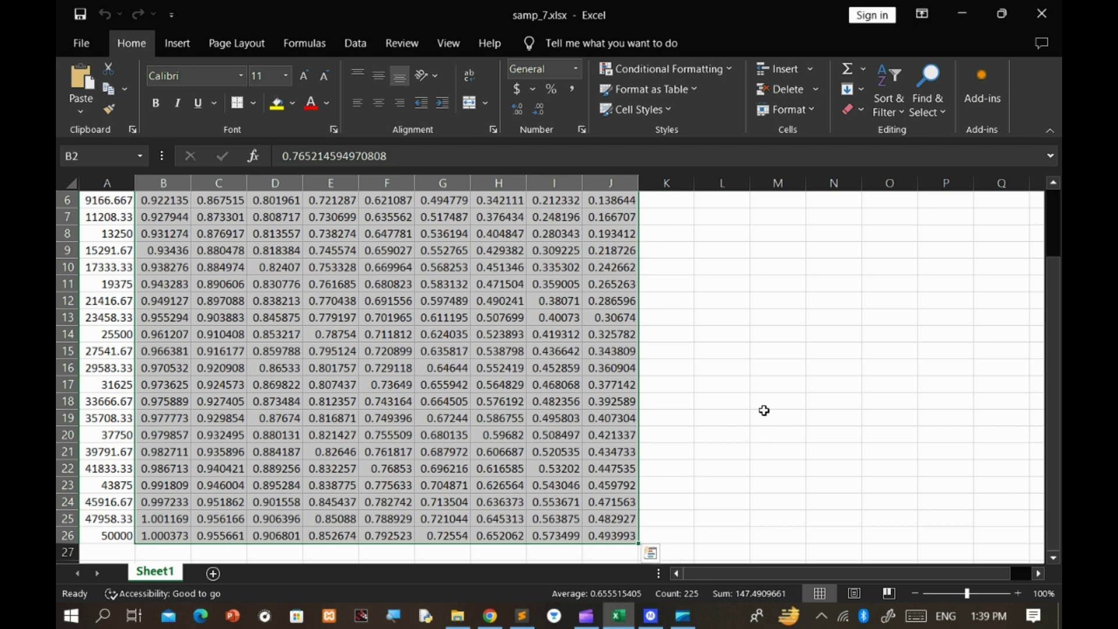
{"action": "left_click", "coordinate": [764, 410]}
{"action": "scroll", "coordinate": [764, 411], "scroll_direction": "up", "scroll_amount": 2}
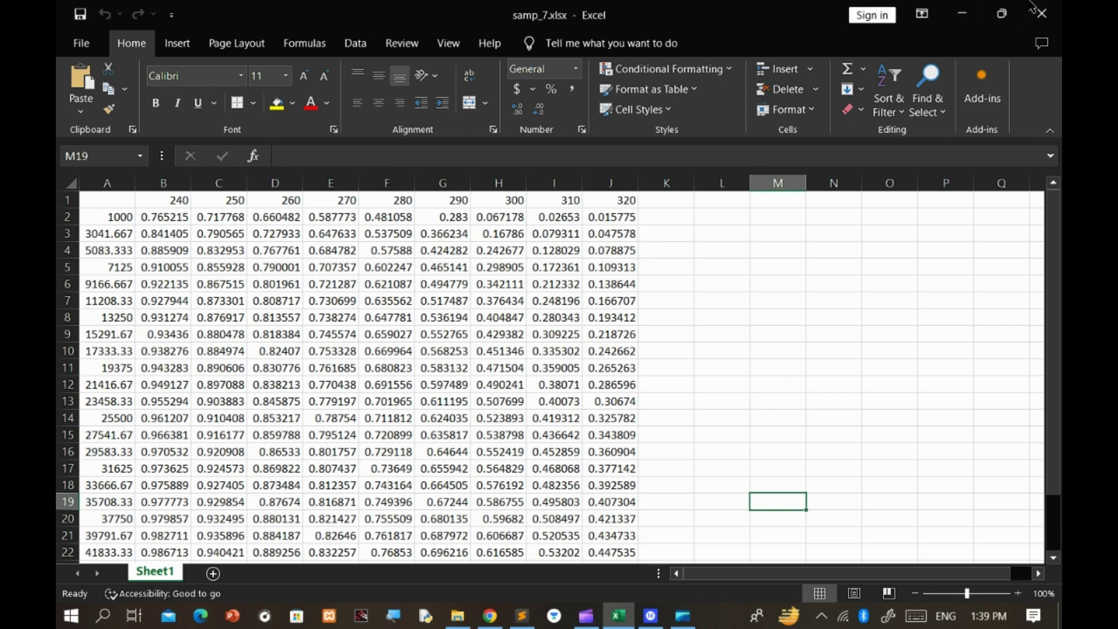
{"action": "left_click", "coordinate": [962, 13]}
- Highlight step 5 about the entropy change graph in the Keep note and bring up MagnetoCaloric
{"action": "key", "text": "ctrl+Tab"}
{"action": "scroll", "coordinate": [507, 429], "scroll_direction": "down", "scroll_amount": 3}
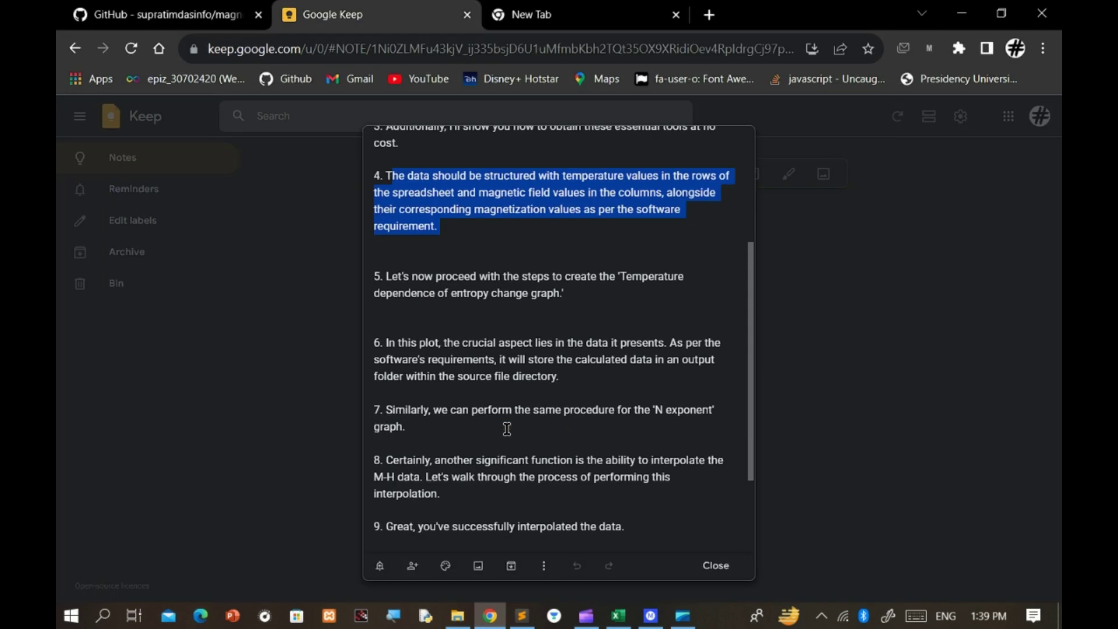
{"action": "left_click_drag", "start_coordinate": [386, 276], "coordinate": [571, 296]}
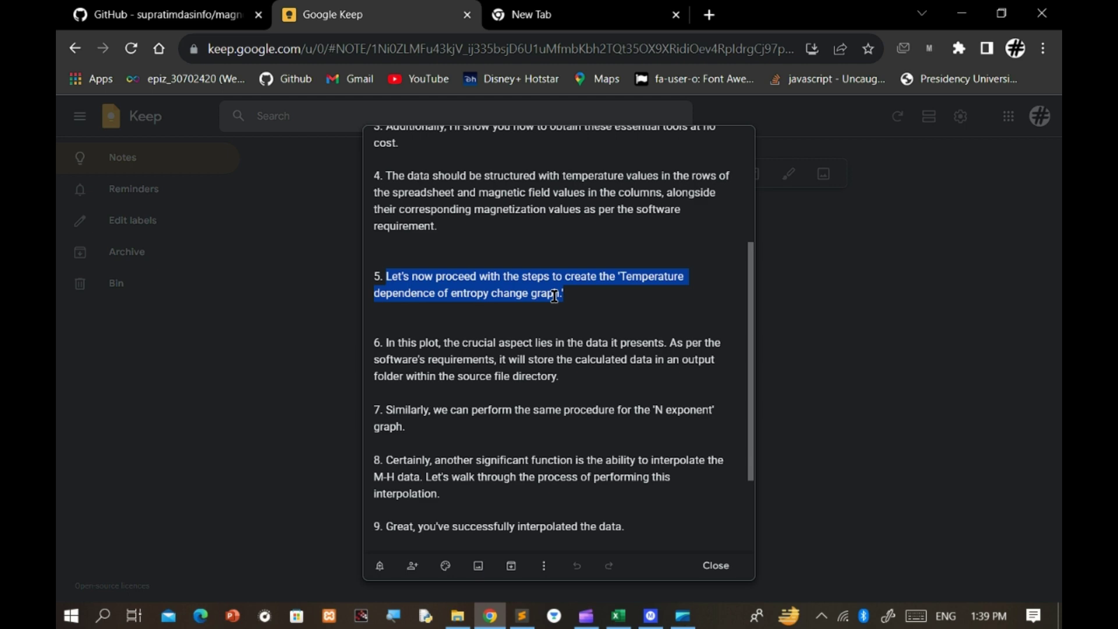
{"action": "left_click", "coordinate": [650, 615]}
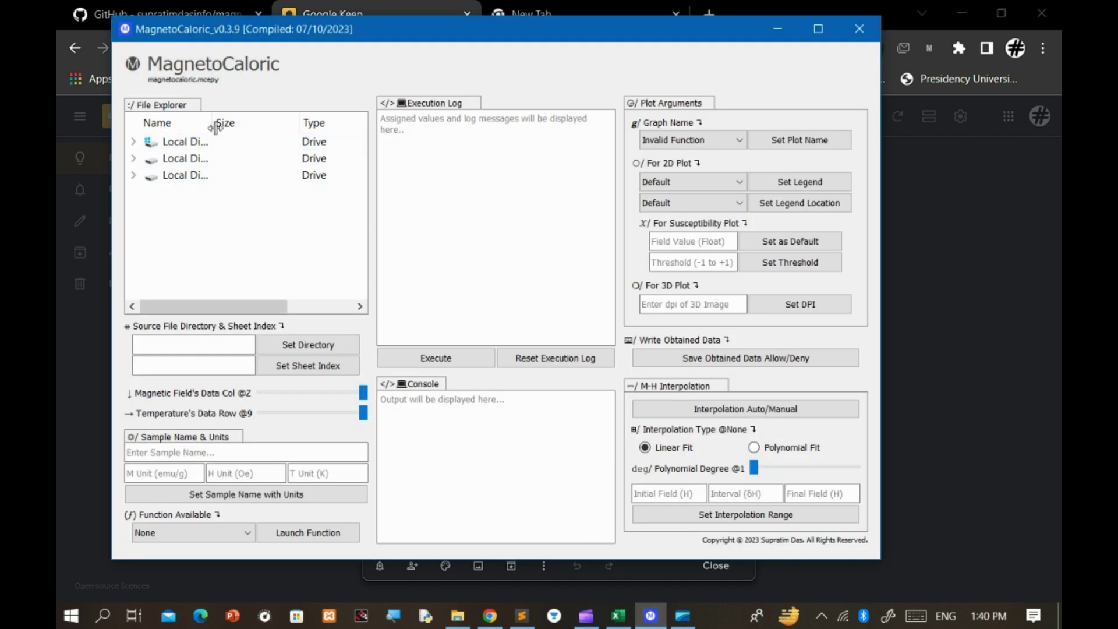
- Set E:\M-H_data\samp_7.xlsx as the source file with sheet index 1
{"action": "left_click_drag", "start_coordinate": [216, 128], "coordinate": [271, 128]}
{"action": "left_click", "coordinate": [133, 175]}
{"action": "left_click", "coordinate": [150, 209]}
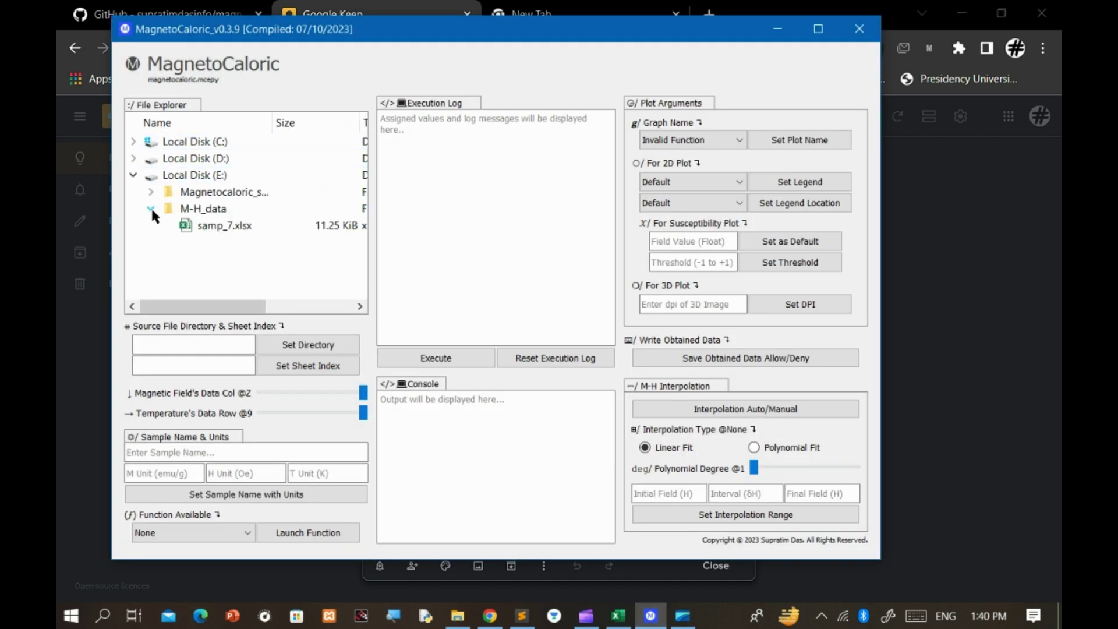
{"action": "left_click", "coordinate": [221, 226]}
{"action": "left_click", "coordinate": [288, 346]}
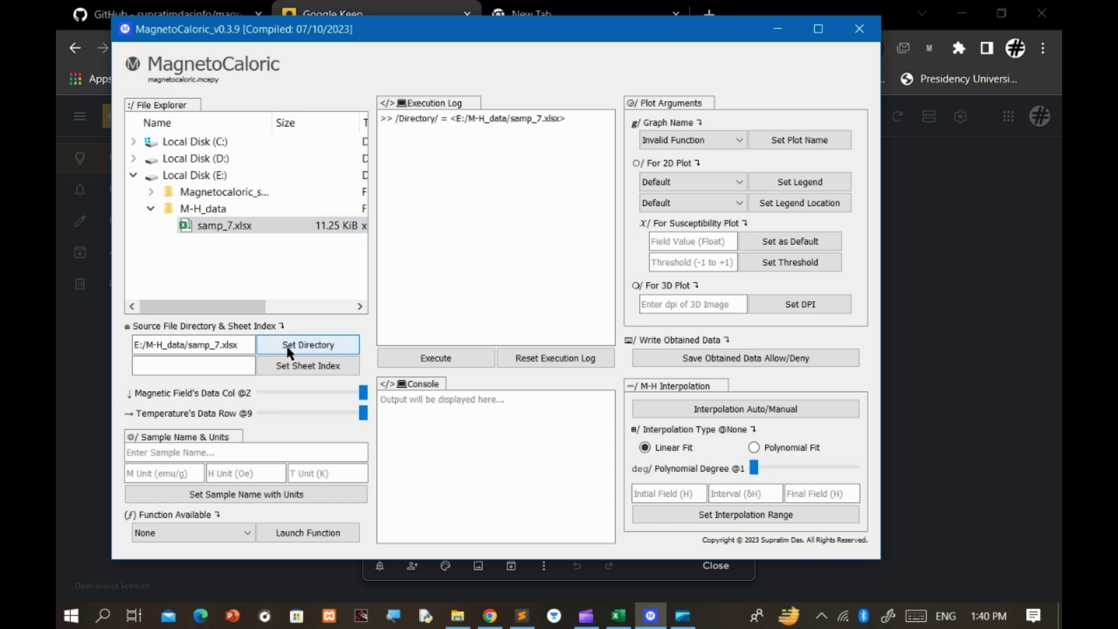
{"action": "left_click", "coordinate": [227, 362]}
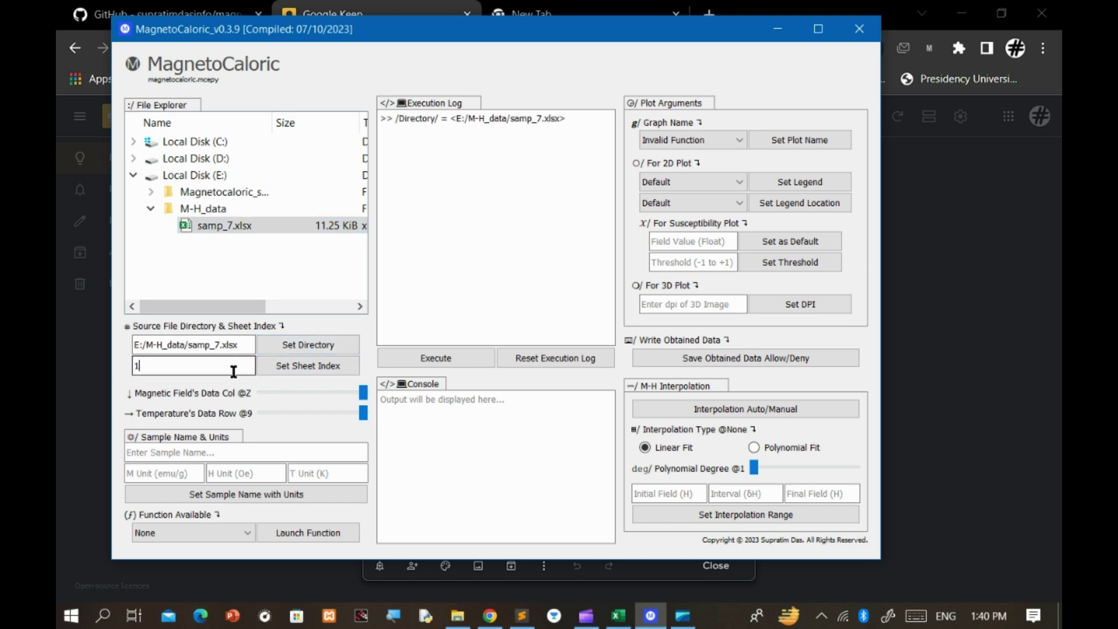
{"action": "left_click", "coordinate": [292, 367]}
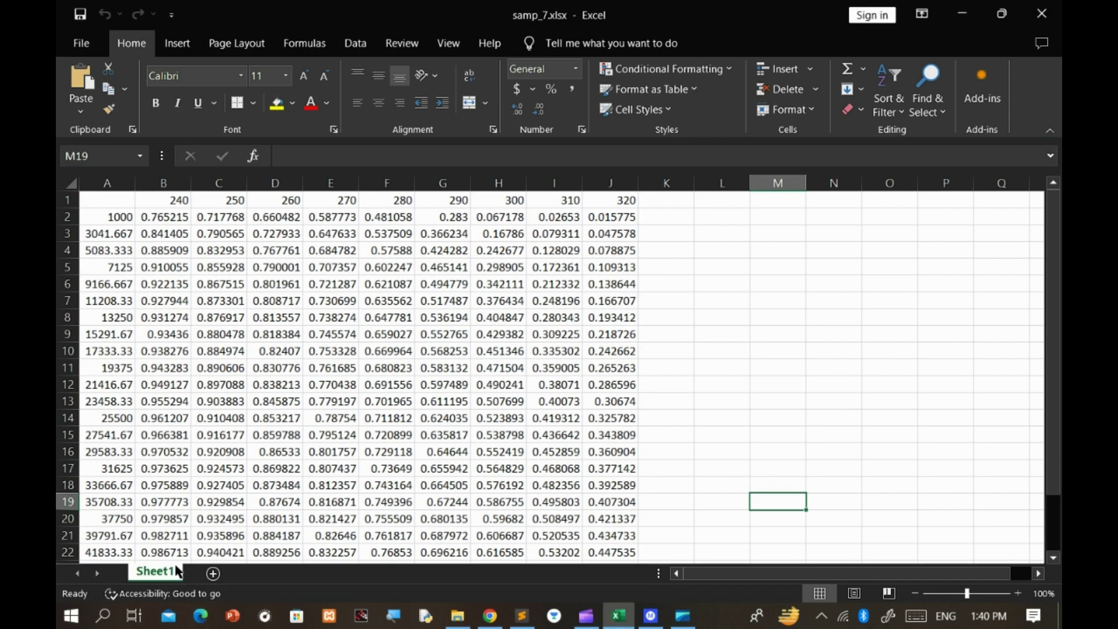
- Set the field column to A and temperature row to 1, confirming against the workbook
{"action": "left_click", "coordinate": [962, 17]}
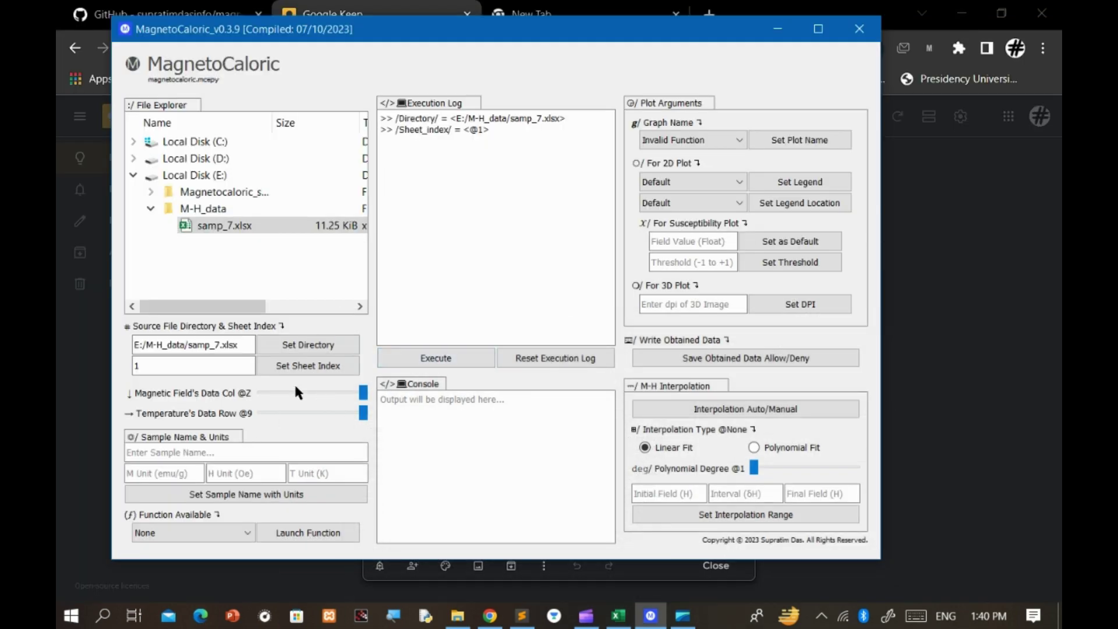
{"action": "left_click", "coordinate": [268, 390]}
{"action": "left_click", "coordinate": [268, 390]}
{"action": "left_click", "coordinate": [267, 390]}
{"action": "left_click", "coordinate": [268, 414]}
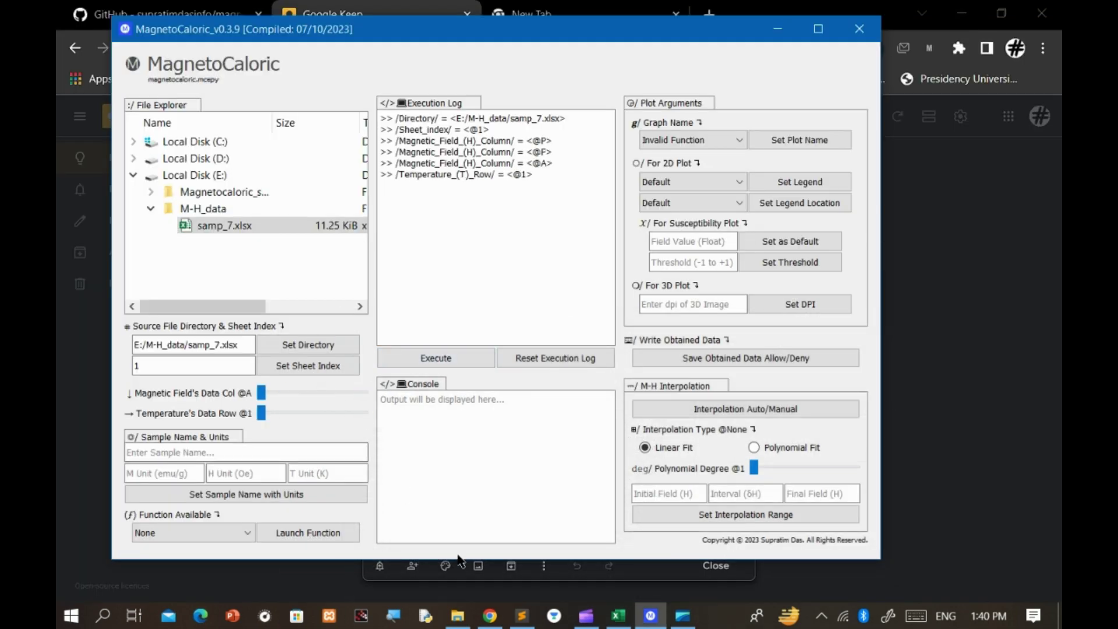
{"action": "left_click", "coordinate": [618, 616]}
{"action": "left_click", "coordinate": [124, 182]}
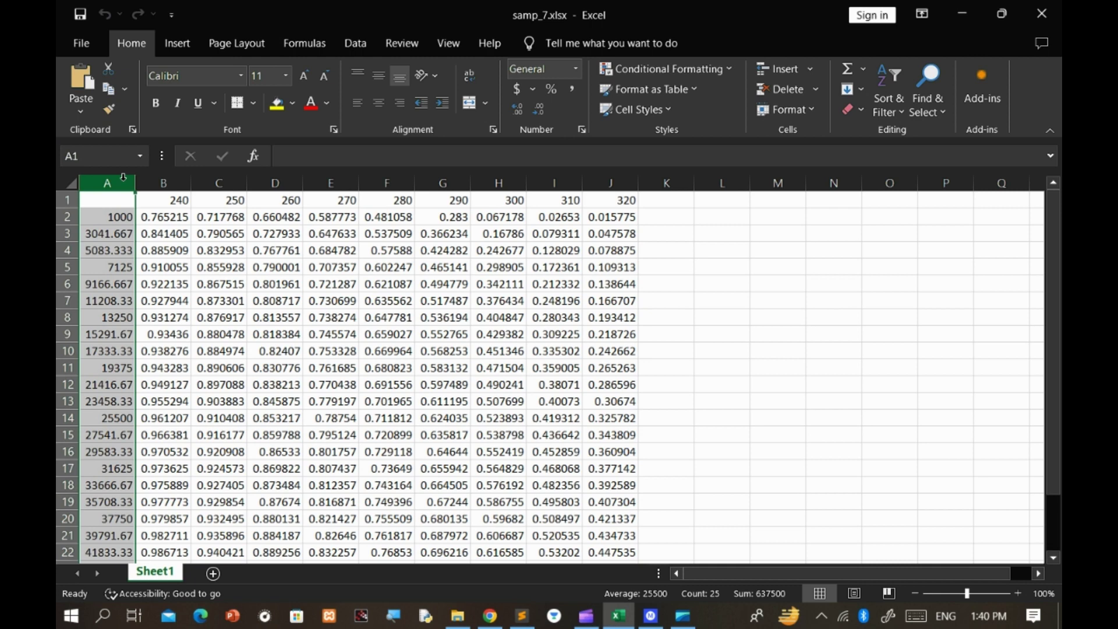
{"action": "left_click", "coordinate": [67, 200]}
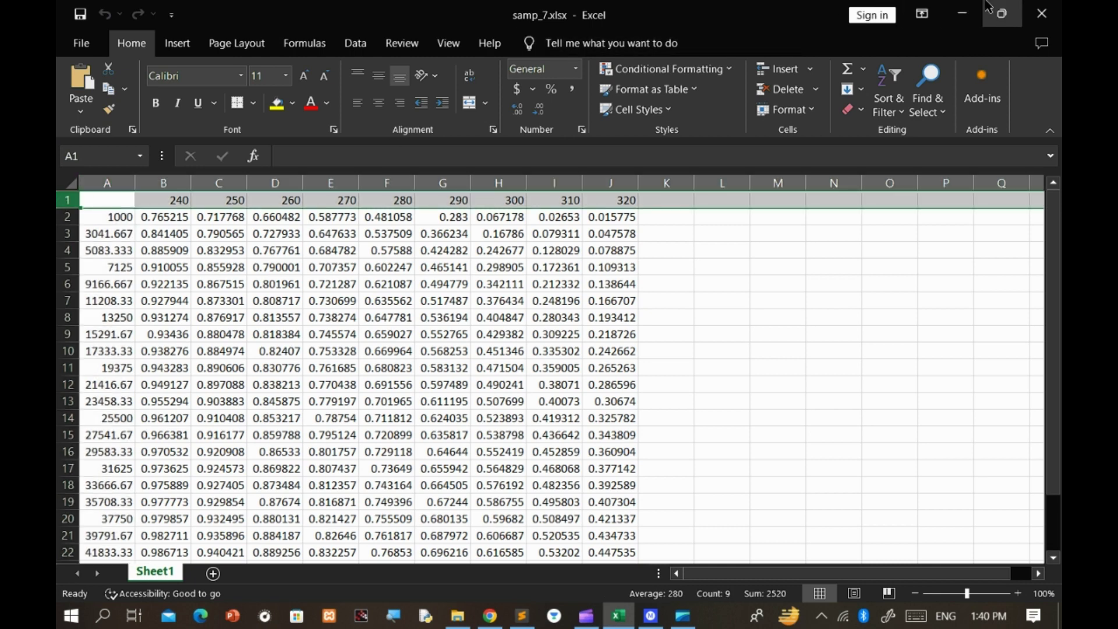
{"action": "left_click", "coordinate": [962, 13]}
- Set sample name samp07 with units emu/g, Oe and K
{"action": "left_click", "coordinate": [217, 452]}
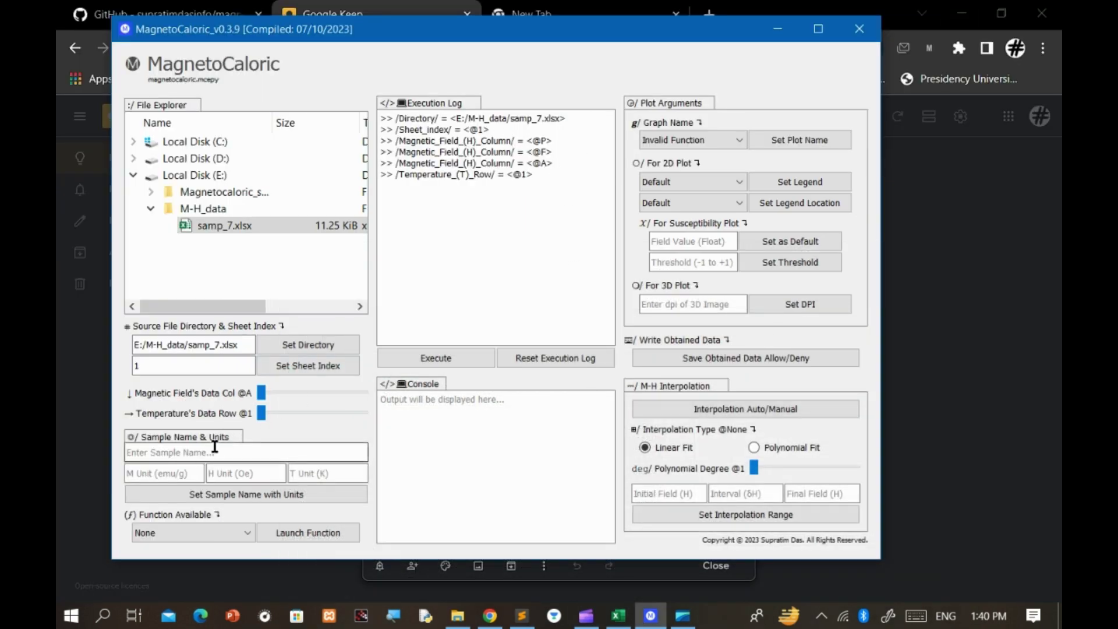
{"action": "type", "text": "samp07"}
{"action": "left_click", "coordinate": [190, 472]}
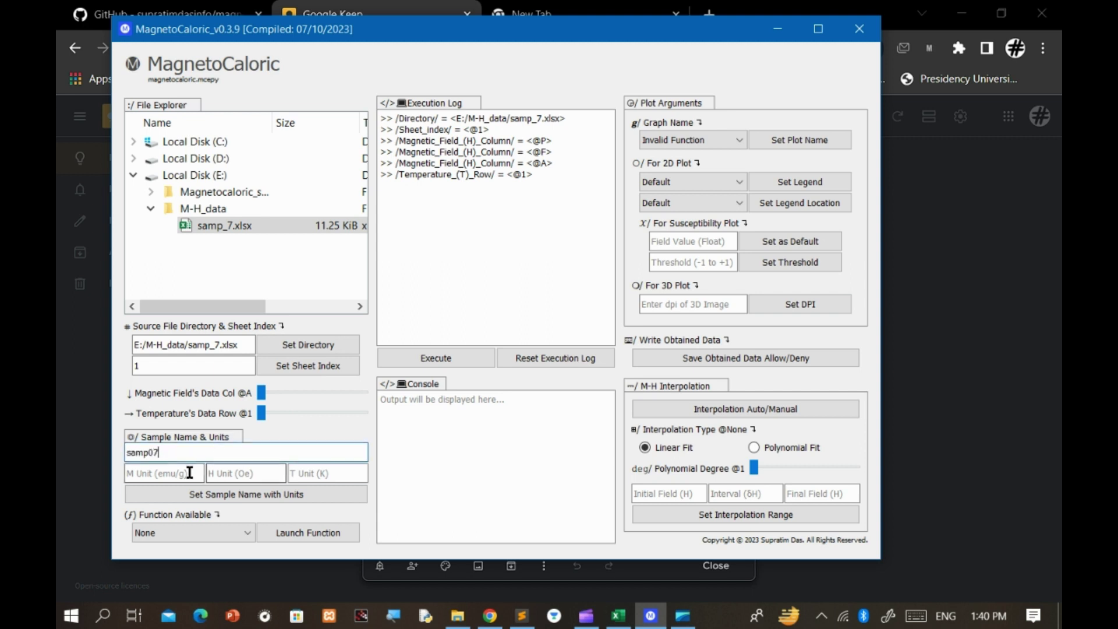
{"action": "type", "text": "emu/g"}
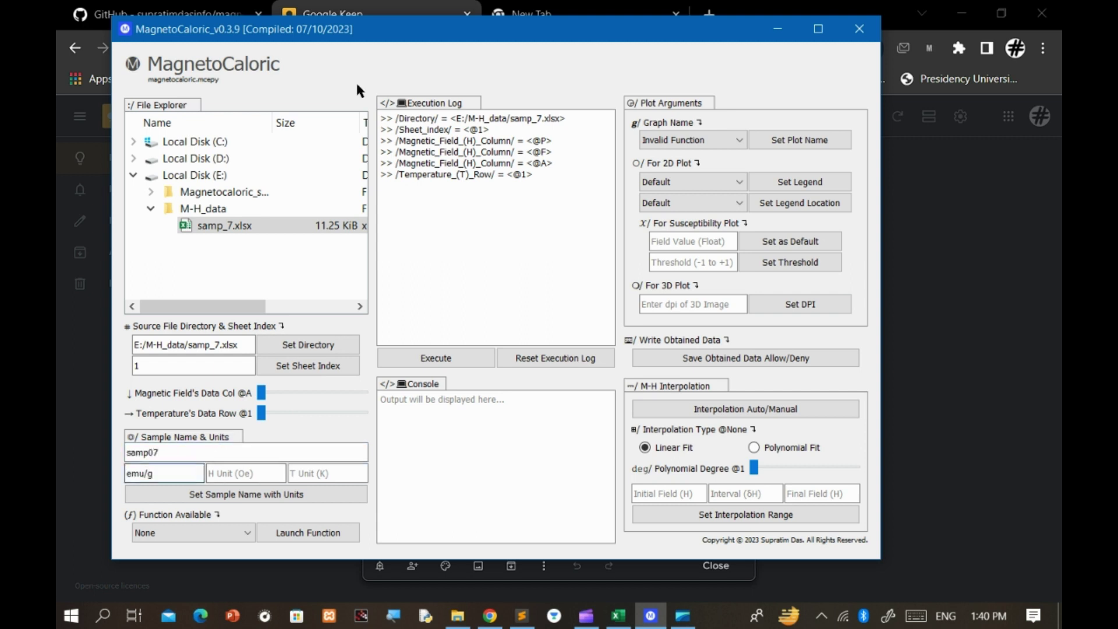
{"action": "type", "text": "Owe"}
{"action": "left_click", "coordinate": [309, 466]}
{"action": "type", "text": "K"}
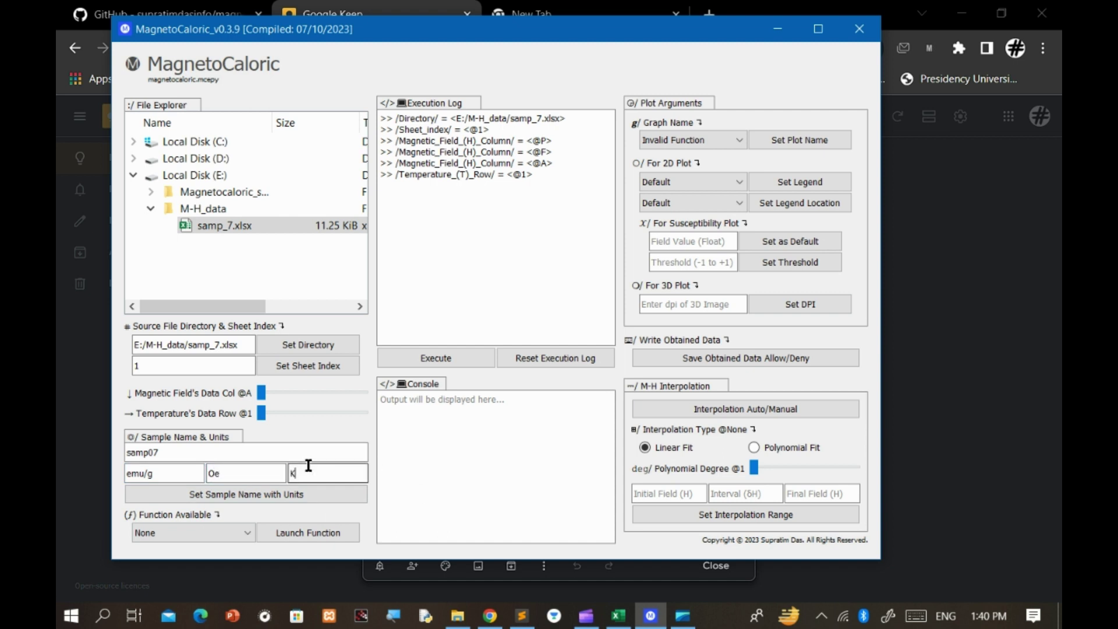
{"action": "left_click", "coordinate": [285, 494]}
- Run the 2D plot-and-write function as an Entropy Change (T) plot with data saving enabled
{"action": "left_click", "coordinate": [218, 540]}
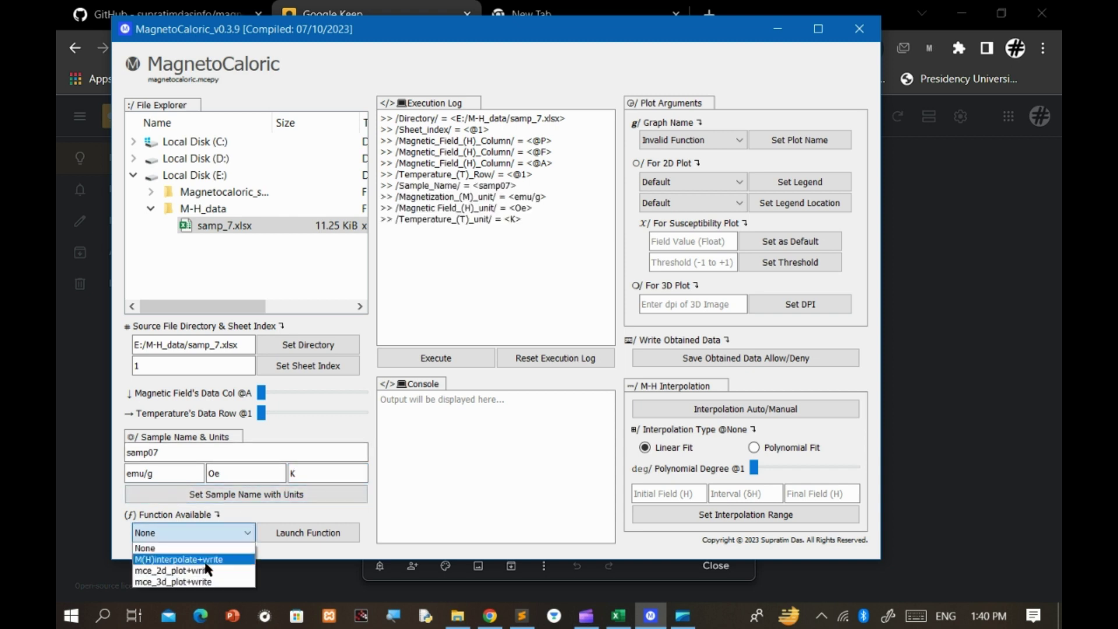
{"action": "left_click", "coordinate": [198, 560]}
{"action": "left_click", "coordinate": [302, 535]}
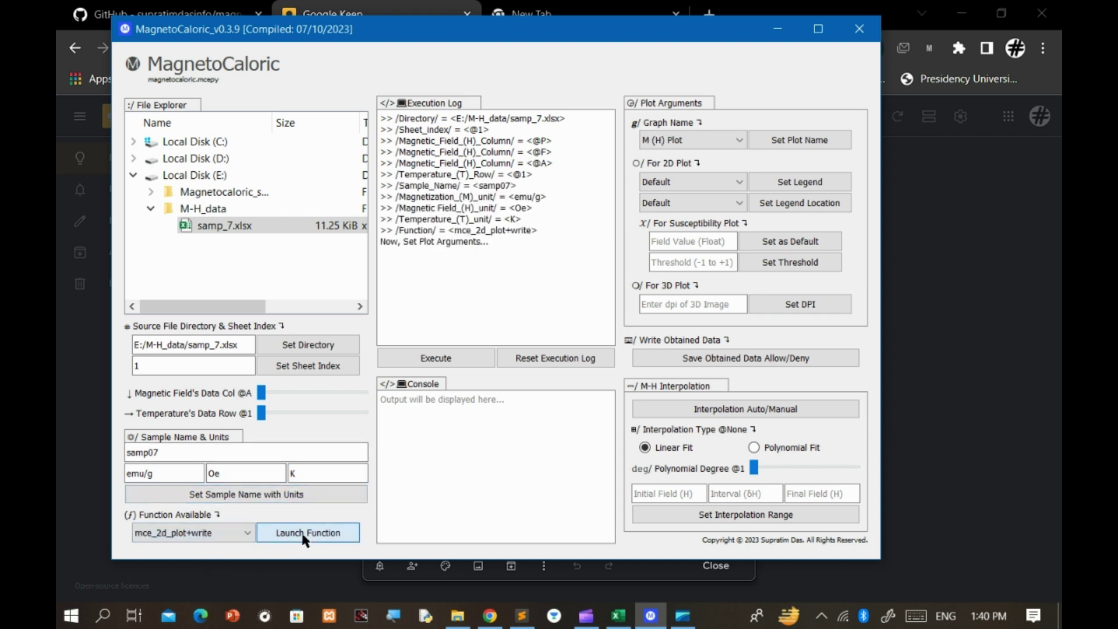
{"action": "left_click", "coordinate": [690, 140]}
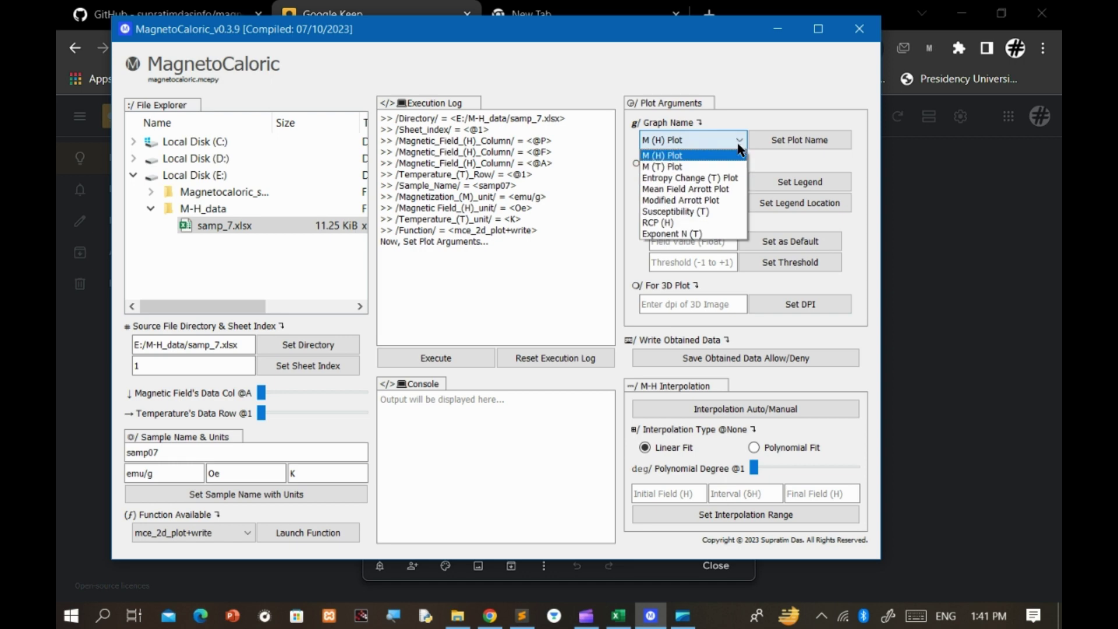
{"action": "left_click", "coordinate": [681, 178]}
{"action": "left_click", "coordinate": [784, 144]}
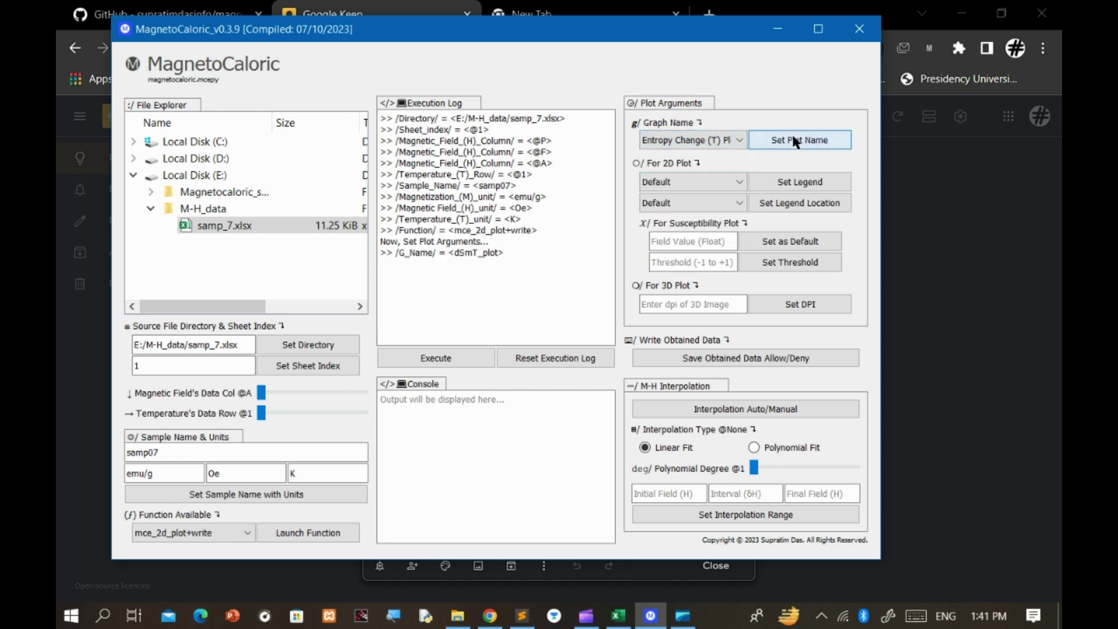
{"action": "left_click", "coordinate": [742, 356]}
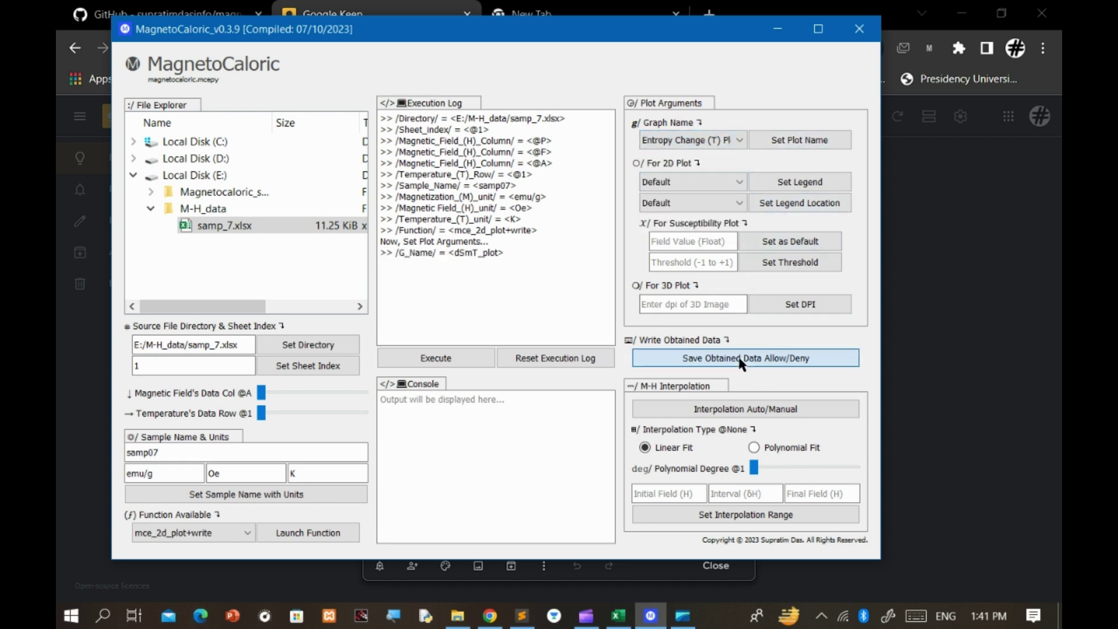
{"action": "left_click", "coordinate": [470, 356]}
- Move the plot aside and open E:\M-H_data\mce_output in File Explorer
{"action": "left_click_drag", "start_coordinate": [564, 116], "coordinate": [783, 122]}
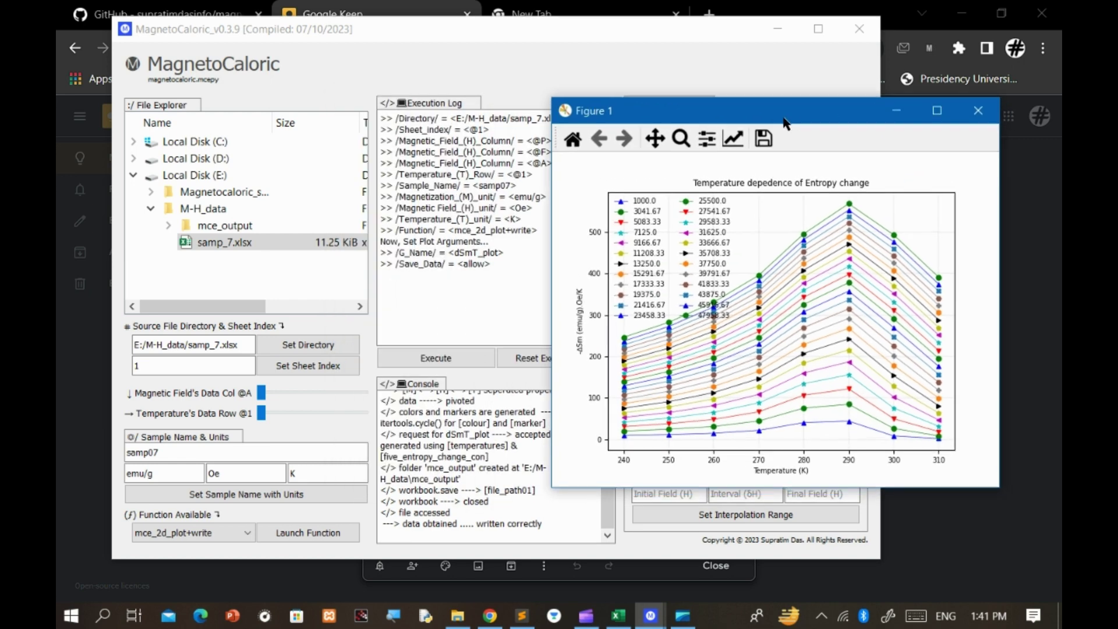
{"action": "left_click", "coordinate": [468, 615]}
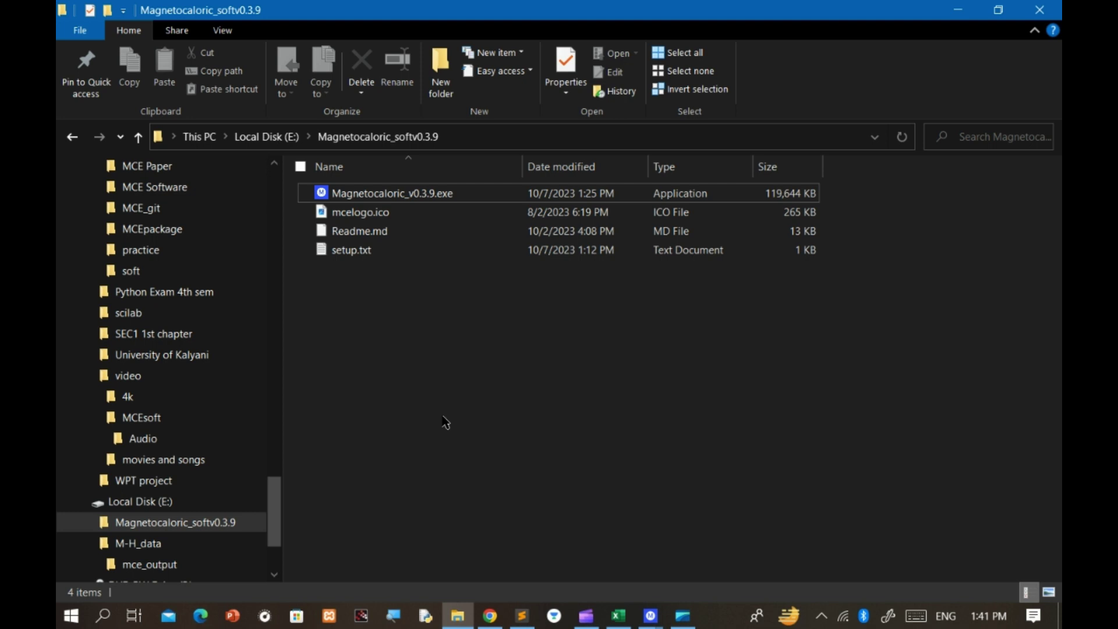
{"action": "left_click", "coordinate": [72, 137]}
{"action": "left_click", "coordinate": [356, 213]}
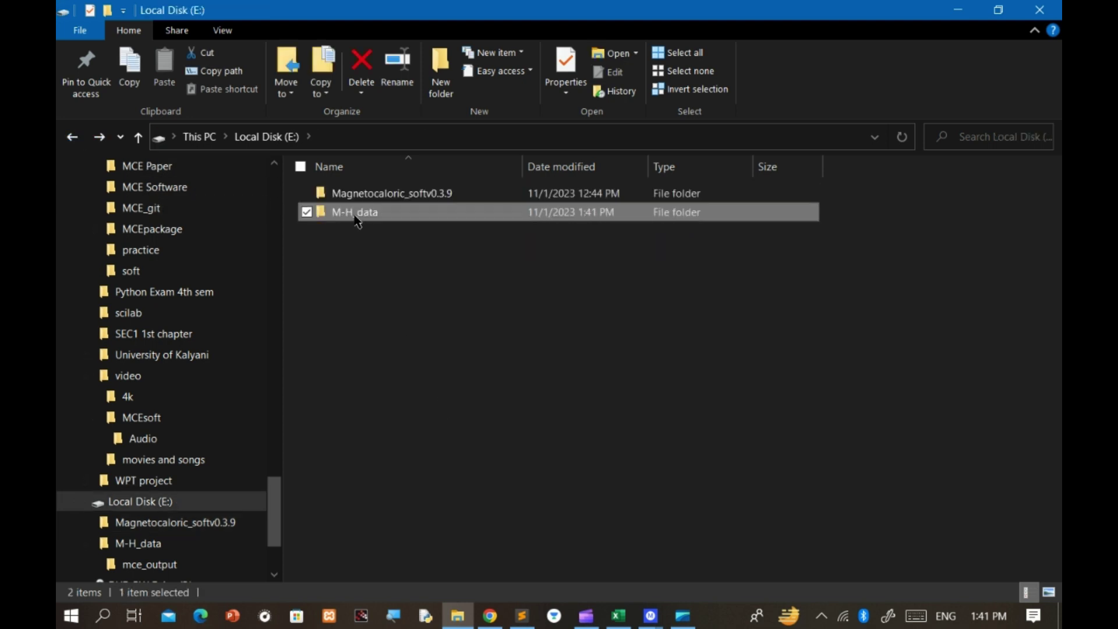
{"action": "double_click", "coordinate": [357, 214]}
{"action": "double_click", "coordinate": [390, 197]}
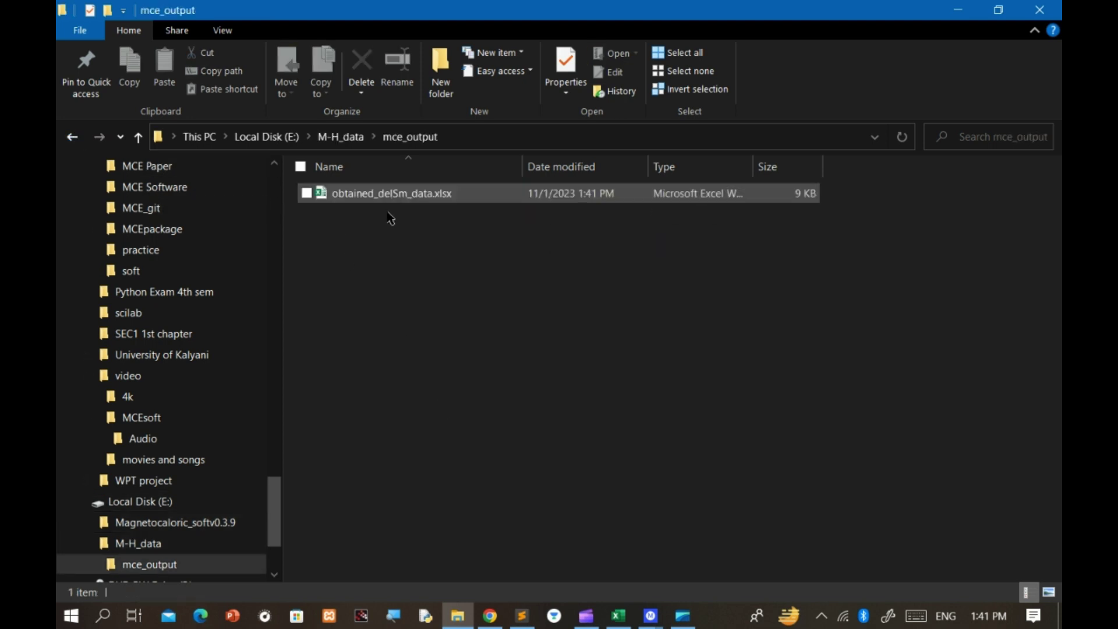
- Compare obtained_delSm_data.xlsx with the entropy-change plot, then close both and minimize samp_7.xlsx
{"action": "double_click", "coordinate": [396, 197]}
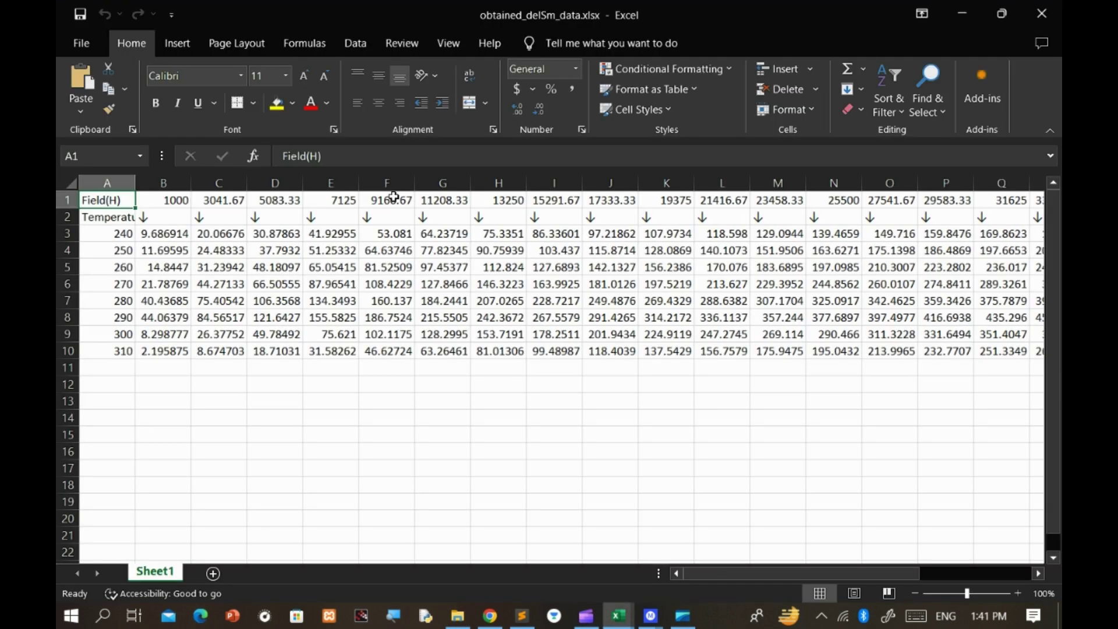
{"action": "mouse_move", "coordinate": [655, 621]}
{"action": "left_click", "coordinate": [736, 536]}
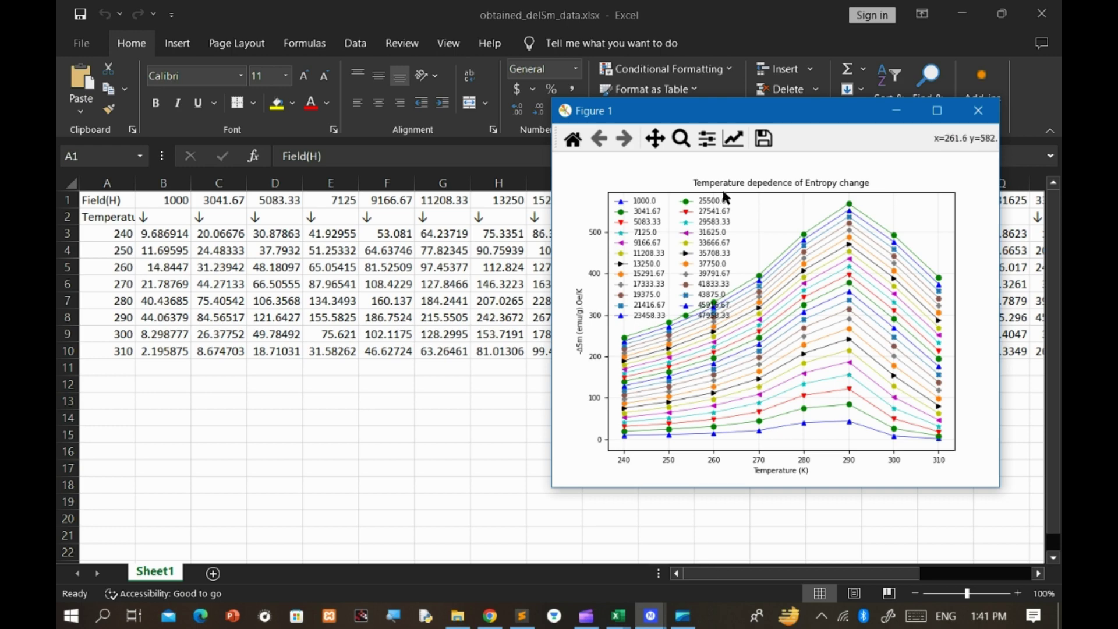
{"action": "left_click_drag", "start_coordinate": [818, 135], "coordinate": [838, 182]}
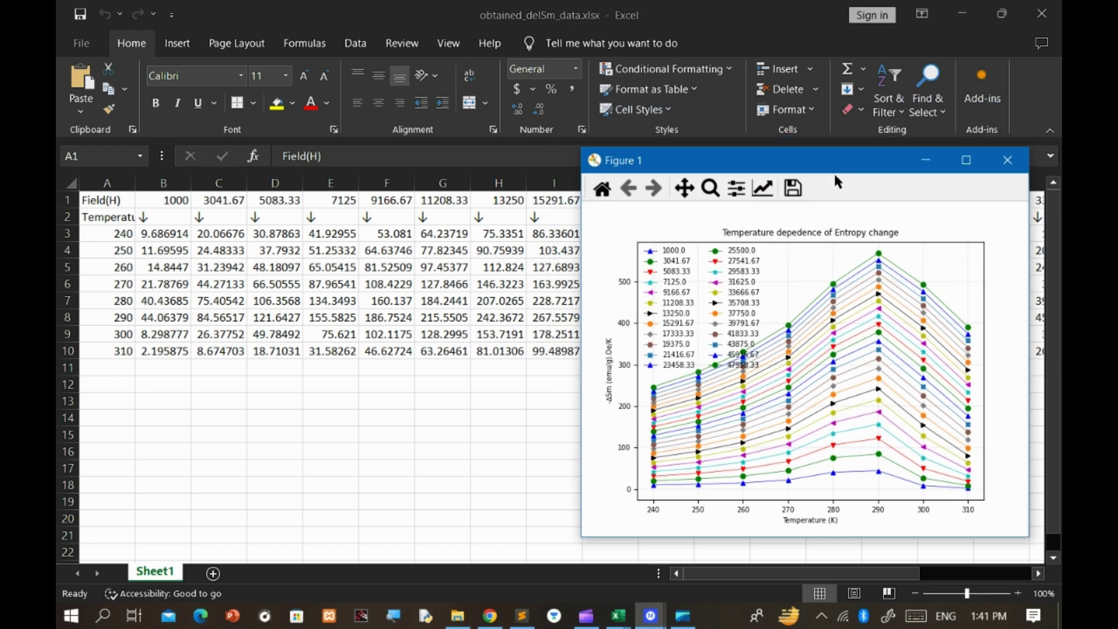
{"action": "left_click", "coordinate": [768, 576]}
{"action": "mouse_move", "coordinate": [791, 574]}
{"action": "left_mouse_down"}
{"action": "mouse_move", "coordinate": [897, 573]}
{"action": "mouse_move", "coordinate": [792, 574]}
{"action": "left_mouse_up"}
{"action": "left_click", "coordinate": [962, 13]}
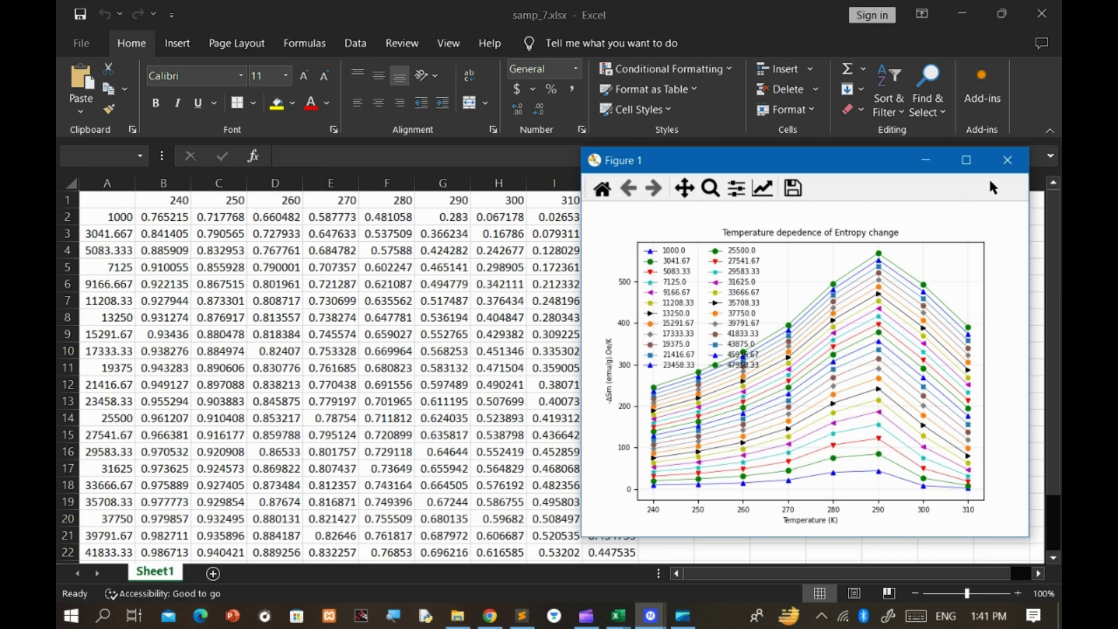
{"action": "left_click", "coordinate": [1008, 161]}
{"action": "left_click", "coordinate": [962, 14]}
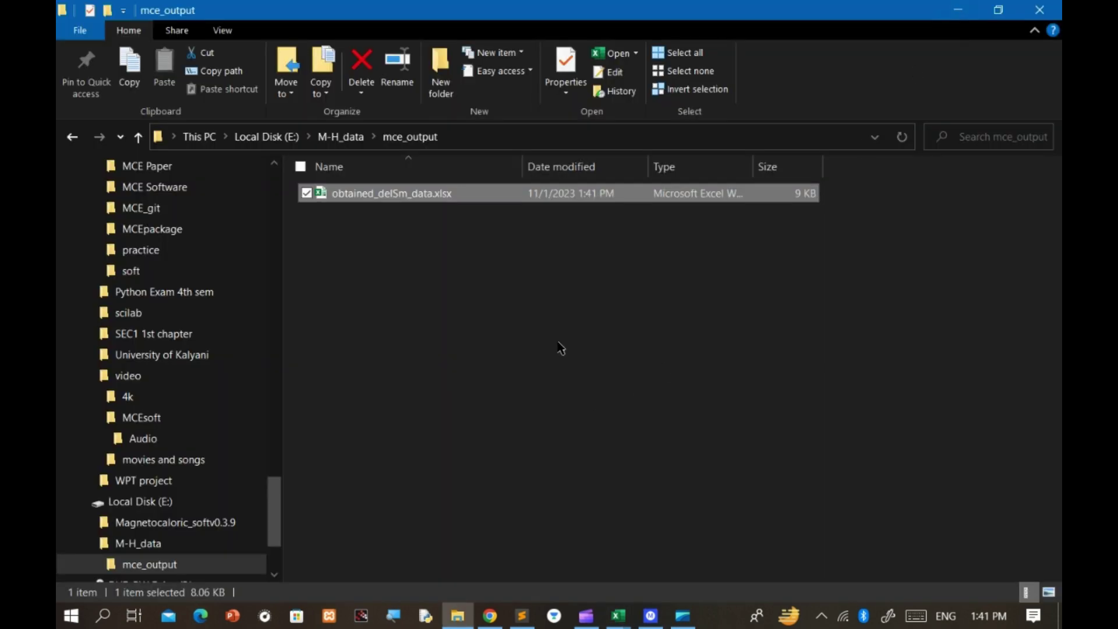
- Generate the Exponent N (T) plot and move its window to the right
{"action": "left_click", "coordinate": [71, 137]}
{"action": "left_click", "coordinate": [958, 10]}
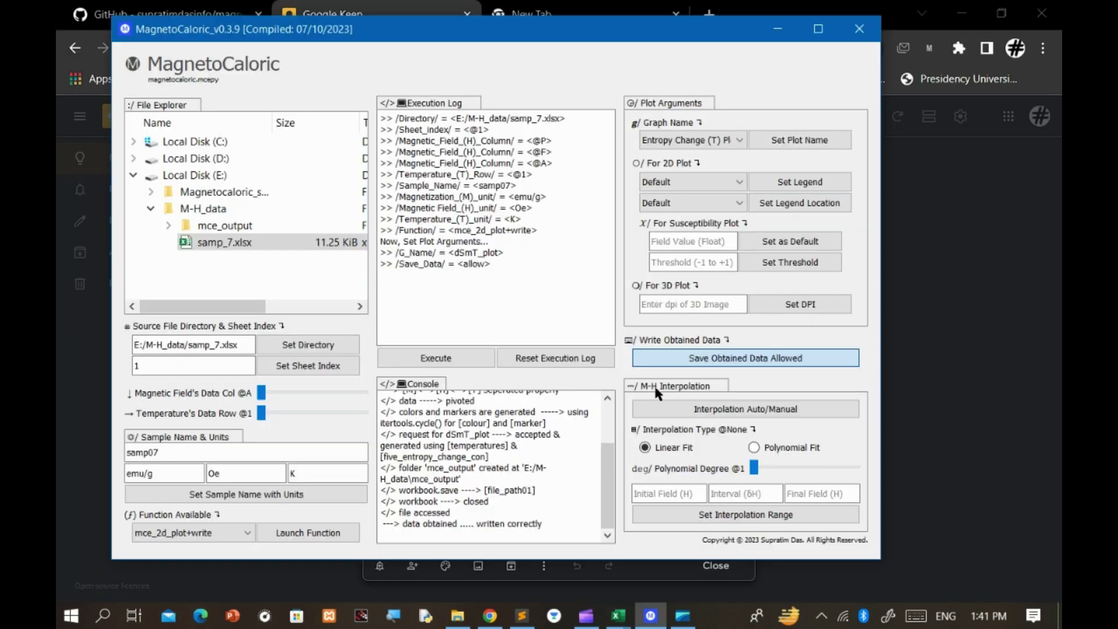
{"action": "left_click", "coordinate": [716, 141]}
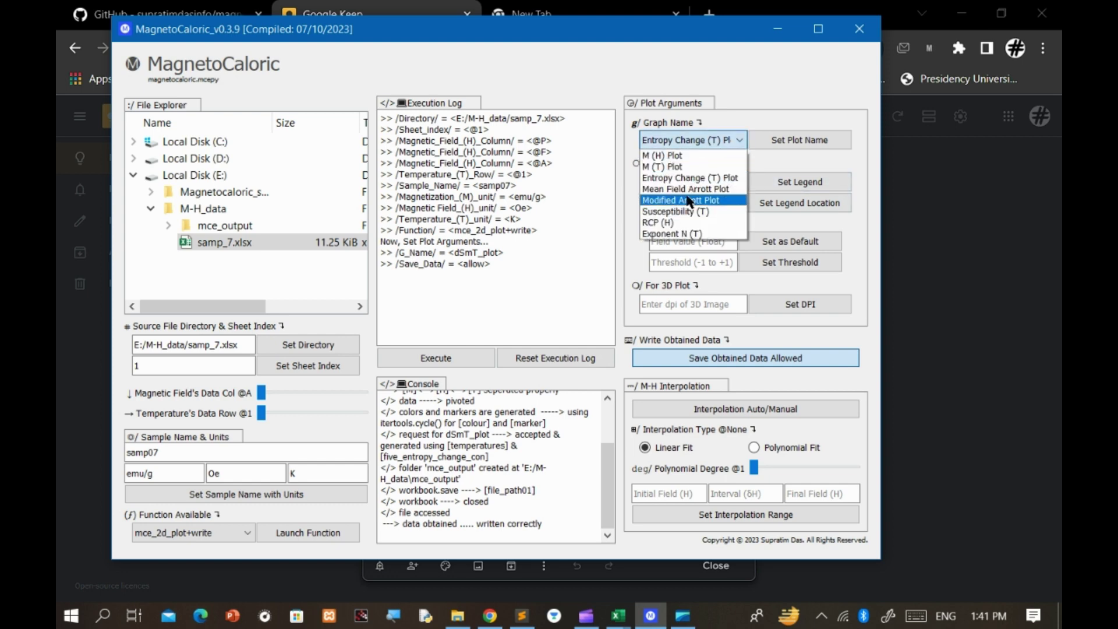
{"action": "left_click", "coordinate": [676, 233]}
{"action": "left_click", "coordinate": [767, 142]}
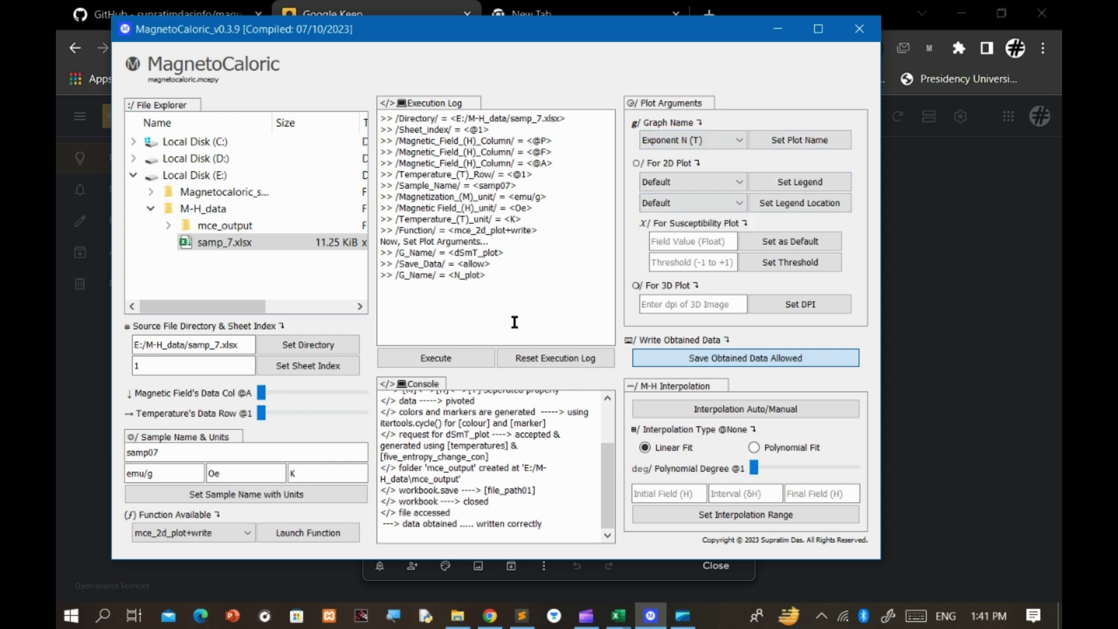
{"action": "left_click", "coordinate": [473, 355]}
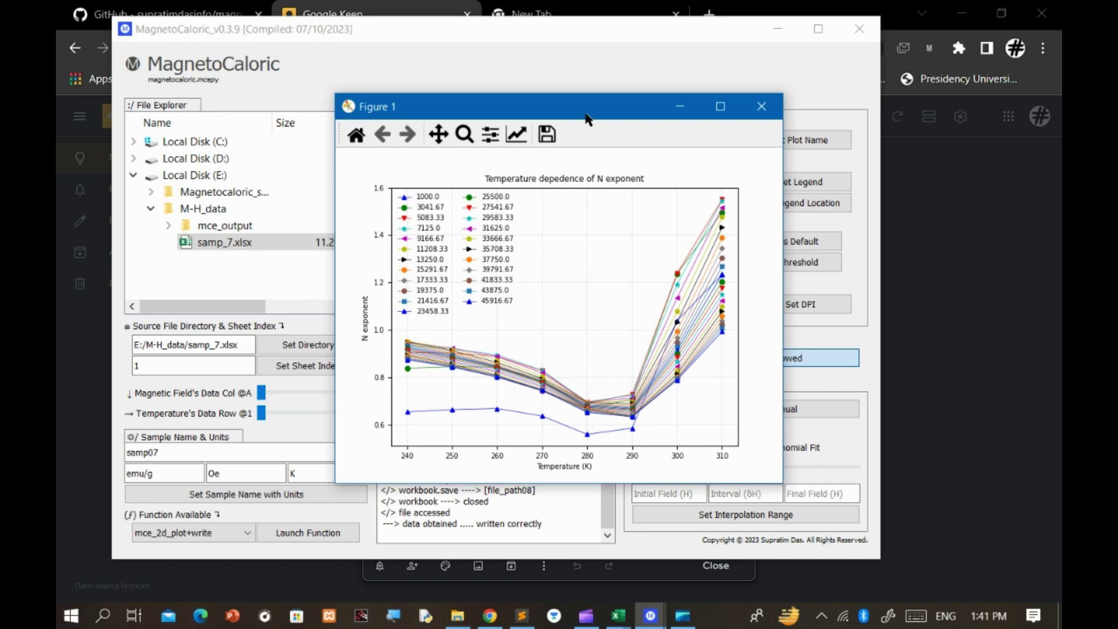
{"action": "left_click_drag", "start_coordinate": [587, 119], "coordinate": [871, 160]}
- Open mce_output\obtained_N_Exponent.xlsx in Excel
{"action": "left_click", "coordinate": [458, 615]}
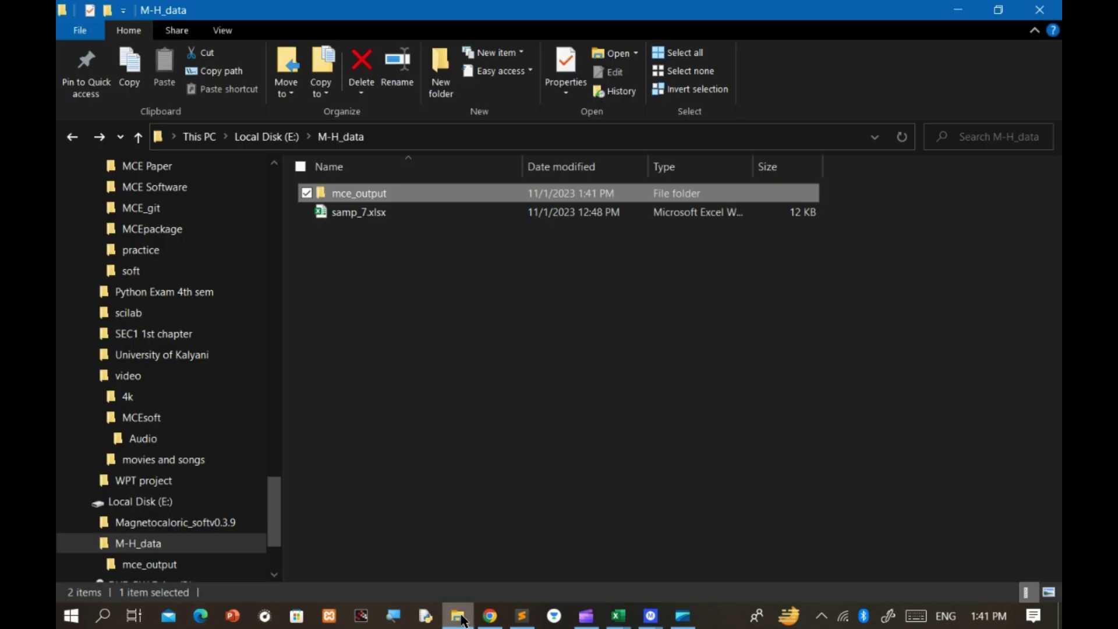
{"action": "double_click", "coordinate": [352, 195]}
{"action": "left_click", "coordinate": [398, 219]}
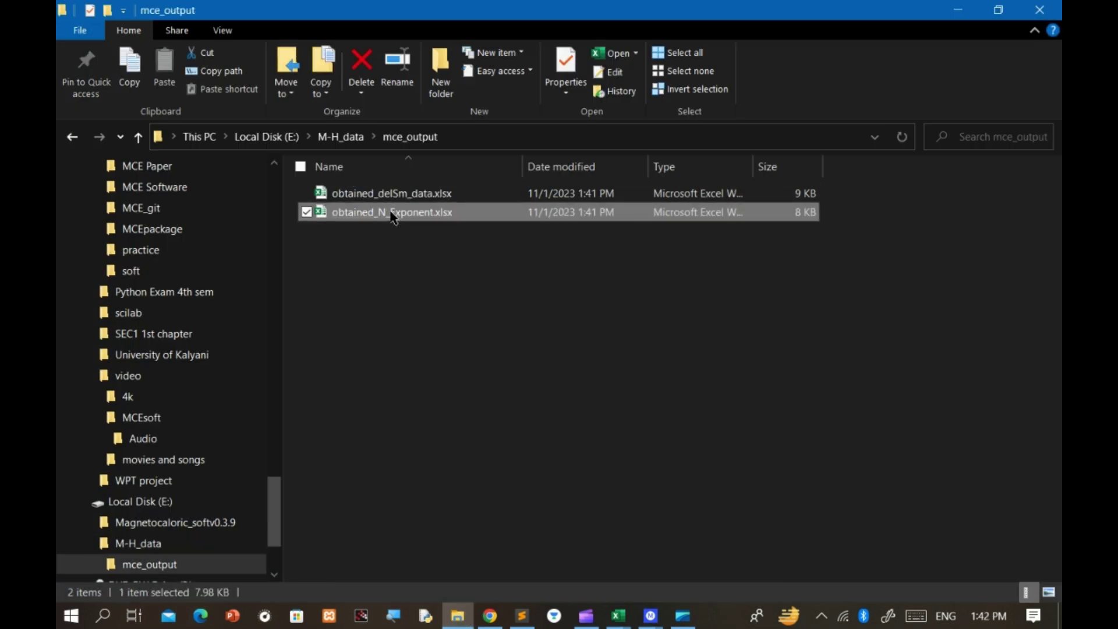
{"action": "double_click", "coordinate": [393, 213]}
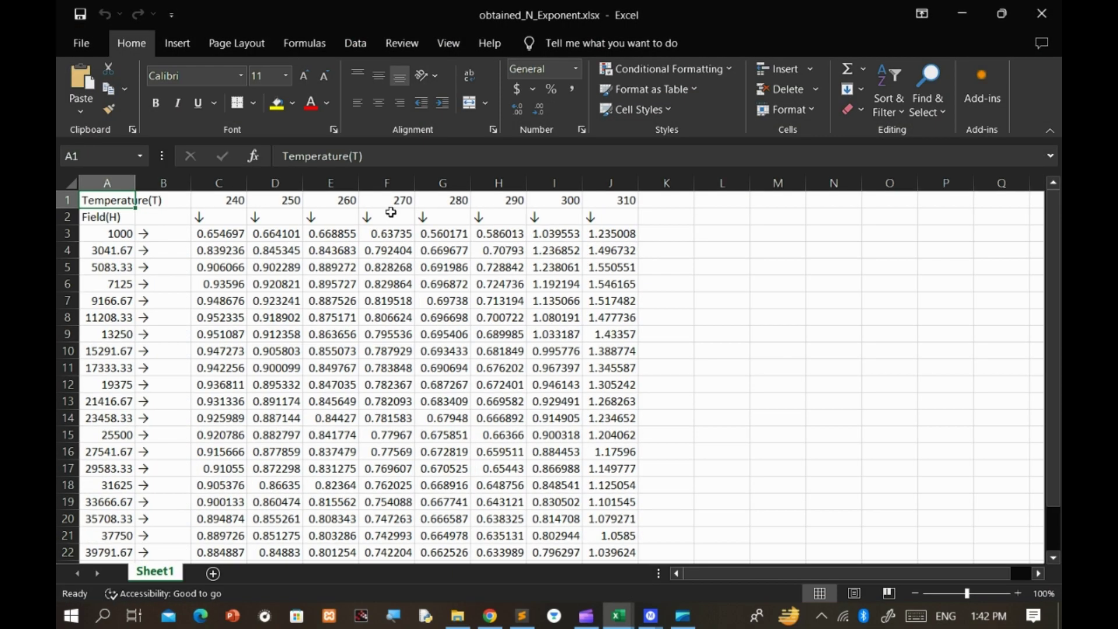
- Compare the N-exponent workbook with its plot, close both, and minimize samp_7.xlsx
{"action": "mouse_move", "coordinate": [671, 622]}
{"action": "left_click", "coordinate": [644, 537]}
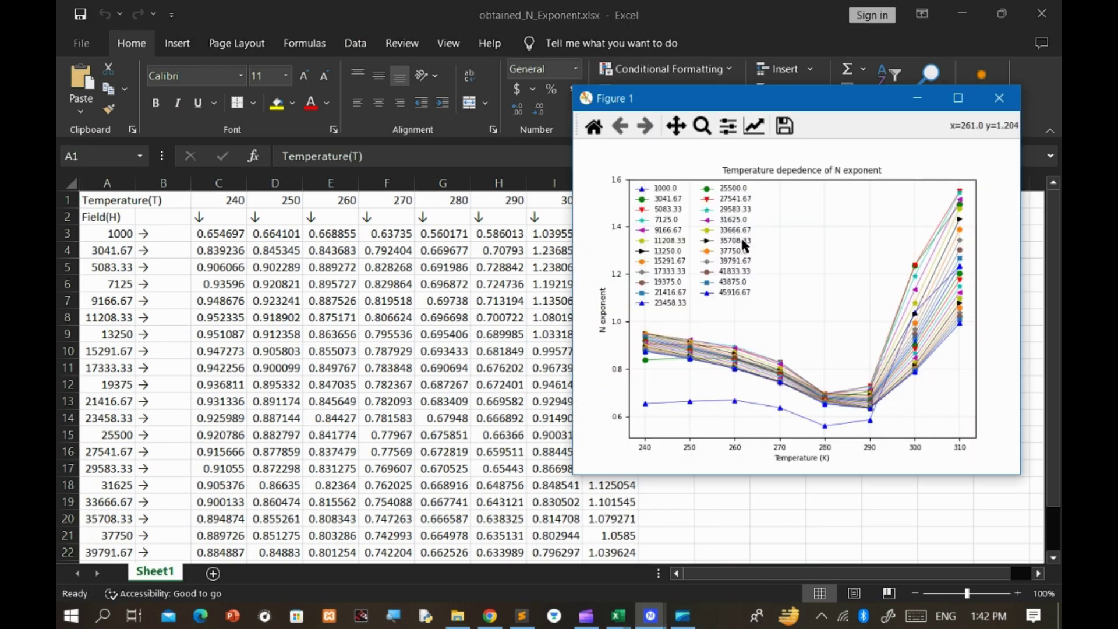
{"action": "left_click_drag", "start_coordinate": [804, 105], "coordinate": [872, 176]}
{"action": "scroll", "coordinate": [205, 377], "scroll_direction": "down", "scroll_amount": 3}
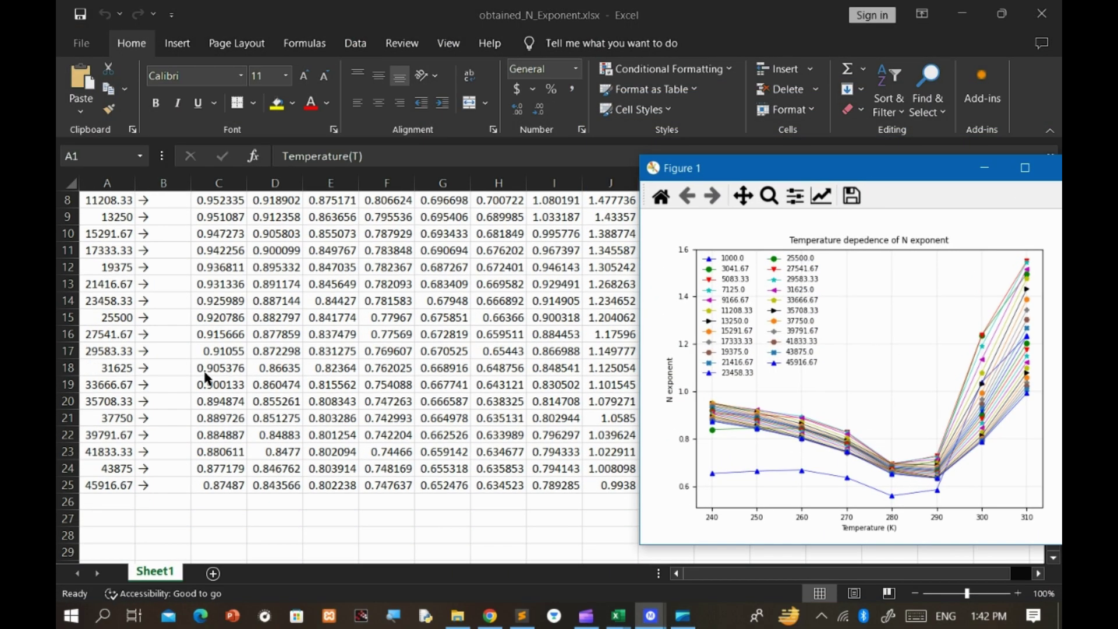
{"action": "scroll", "coordinate": [207, 377], "scroll_direction": "up", "scroll_amount": 3}
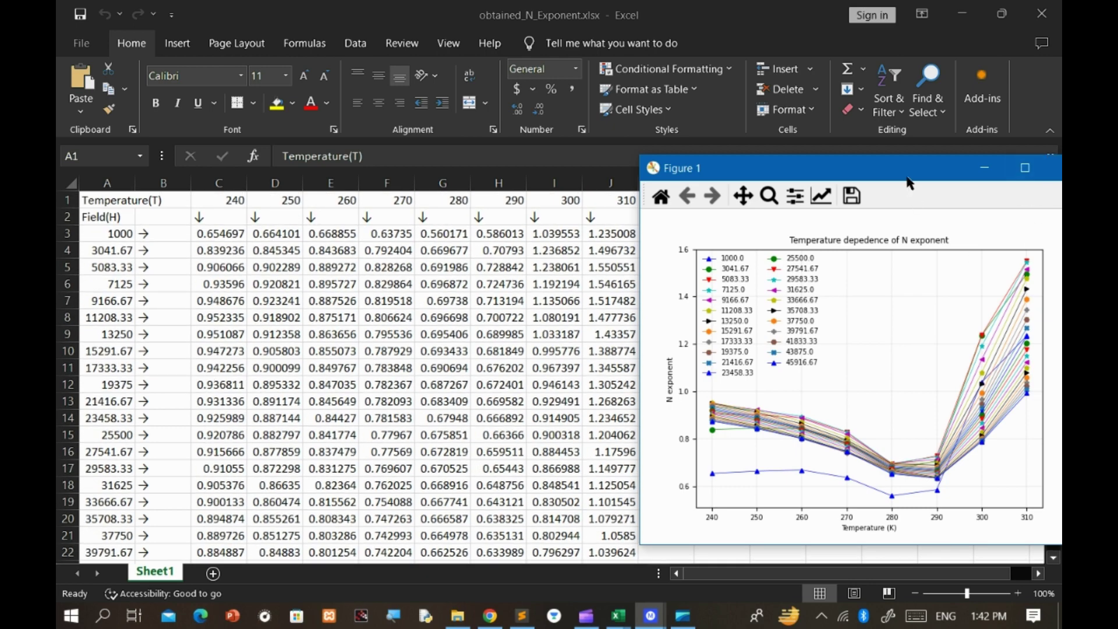
{"action": "left_click_drag", "start_coordinate": [910, 183], "coordinate": [677, 227]}
{"action": "left_click", "coordinate": [849, 213]}
{"action": "left_click", "coordinate": [1041, 13]}
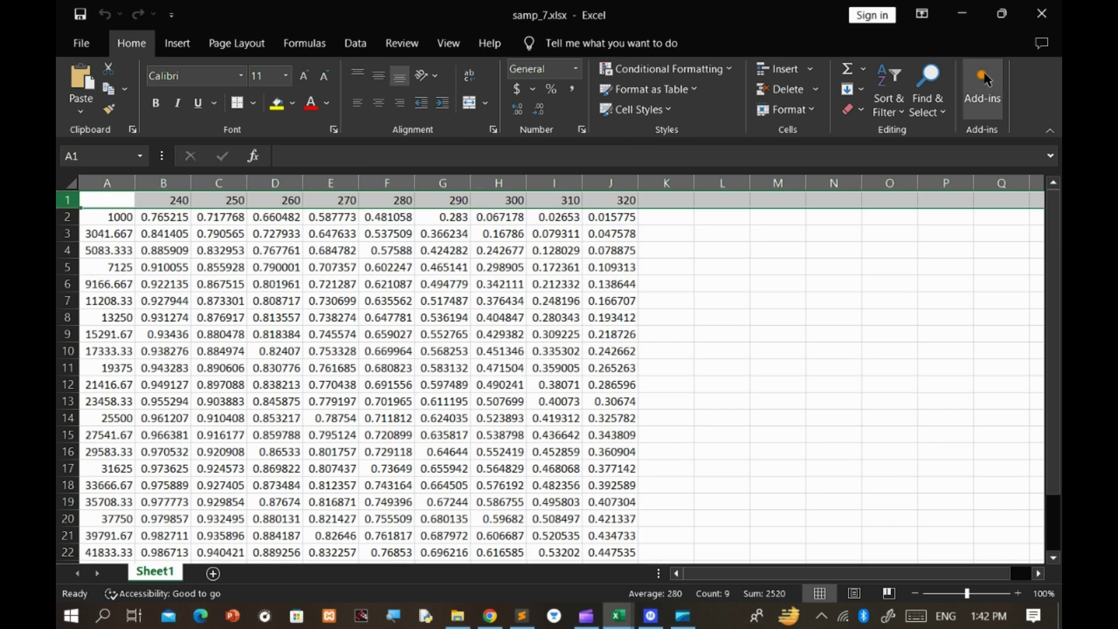
{"action": "left_click", "coordinate": [964, 14]}
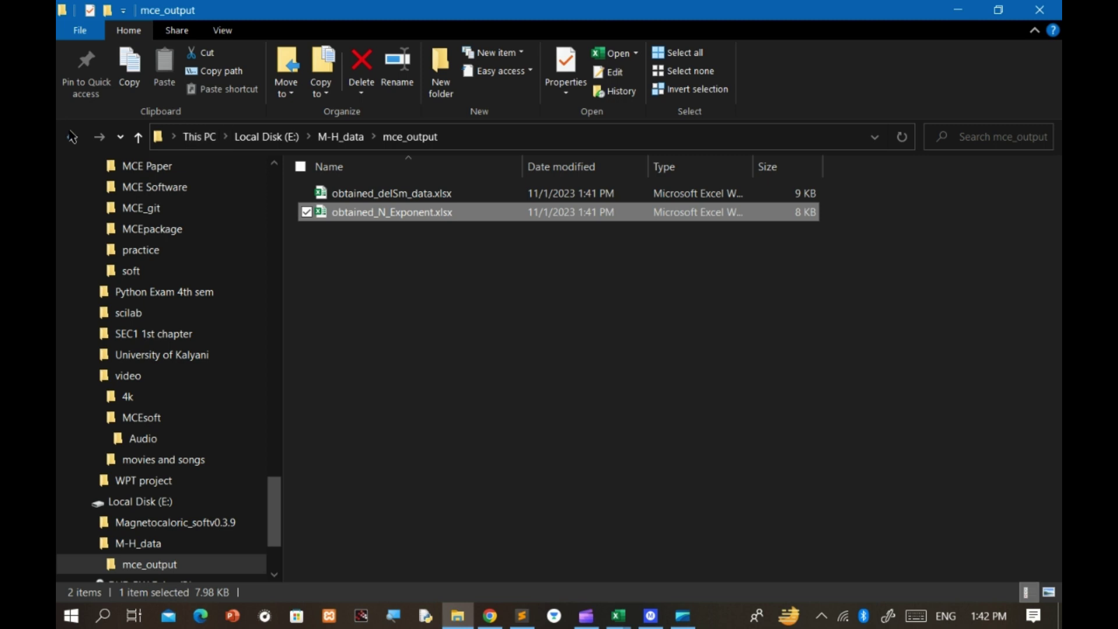
{"action": "left_click", "coordinate": [341, 136]}
- Select M(H)interpolate+write in the Function Available list
{"action": "left_click", "coordinate": [958, 9]}
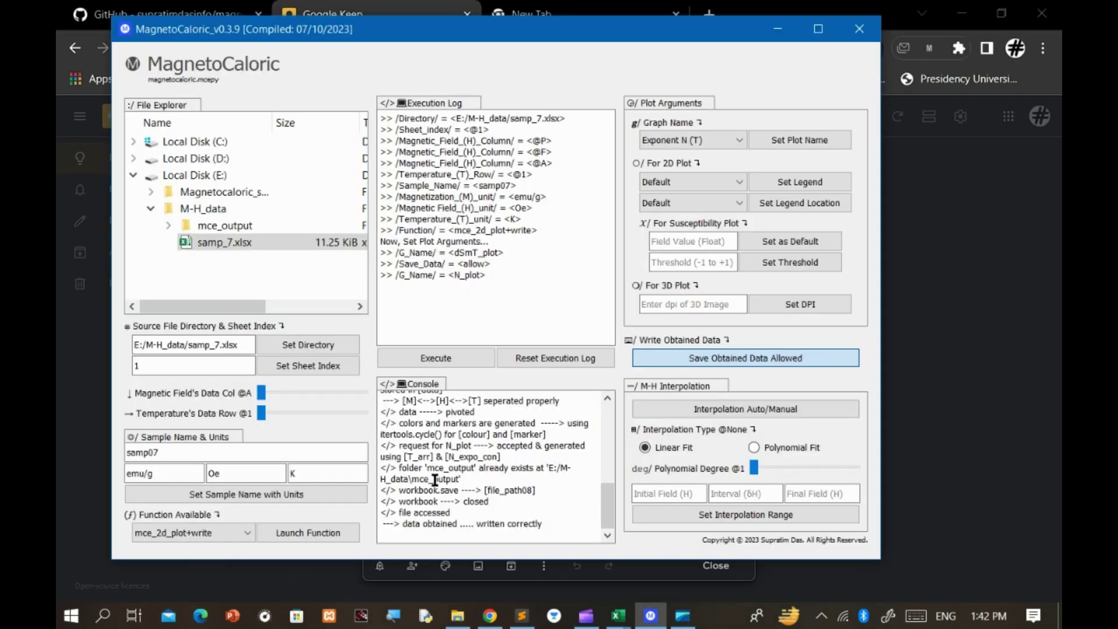
{"action": "left_click", "coordinate": [177, 533]}
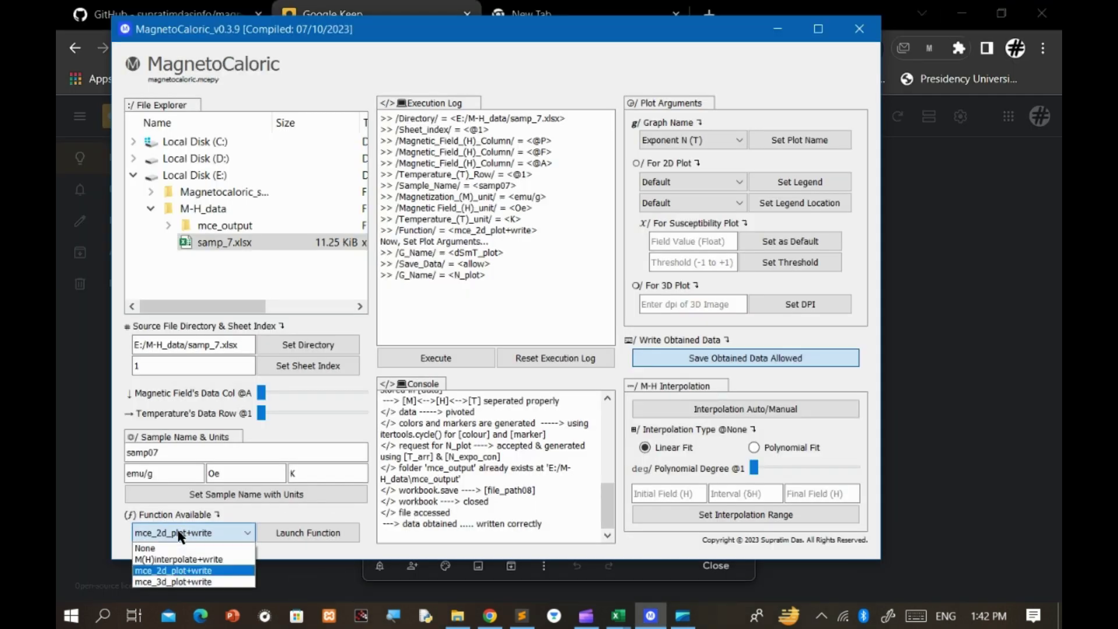
{"action": "left_click", "coordinate": [181, 560]}
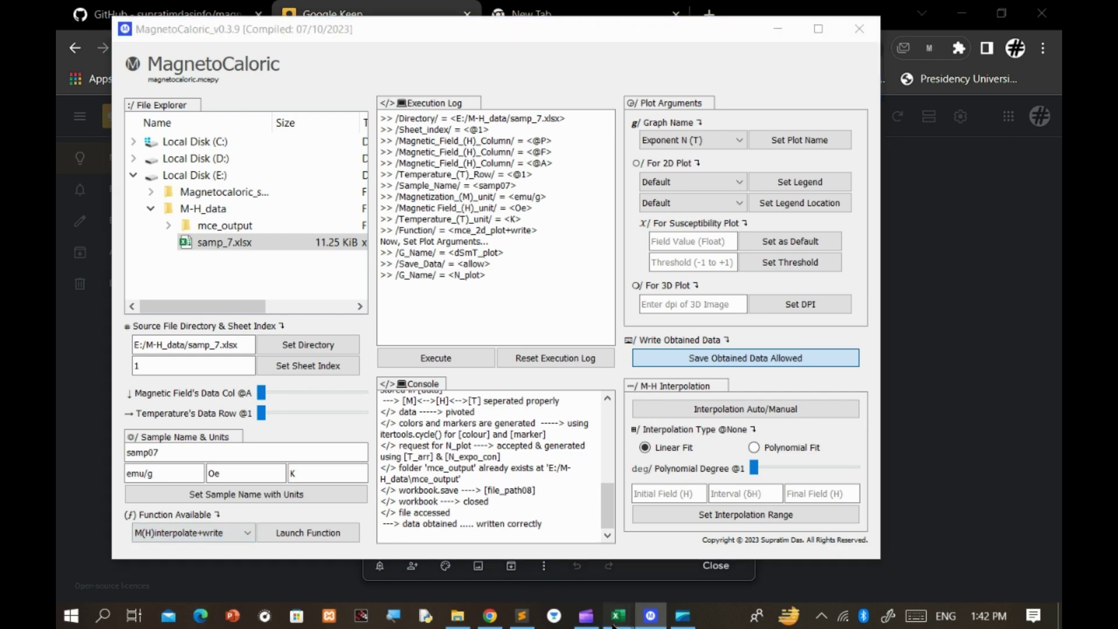
- Review samp_7.xlsx field values A2:A21, then launch the function and note the overwrite warning
{"action": "left_click", "coordinate": [618, 615]}
{"action": "left_click", "coordinate": [792, 476]}
{"action": "left_click", "coordinate": [622, 536]}
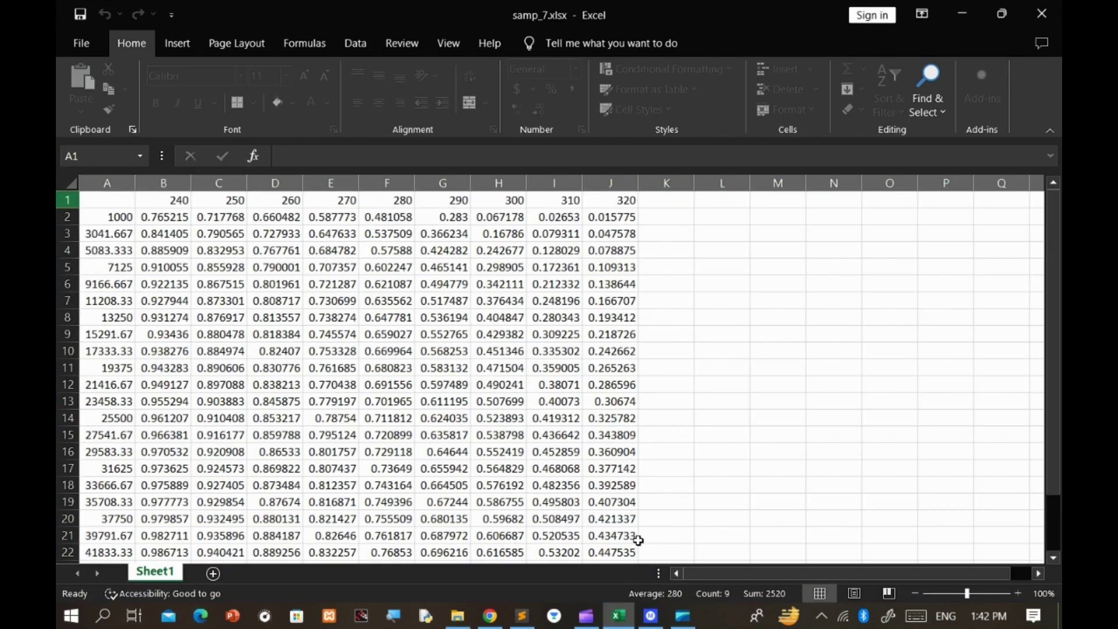
{"action": "left_click", "coordinate": [111, 224]}
{"action": "left_click_drag", "start_coordinate": [109, 221], "coordinate": [125, 536]}
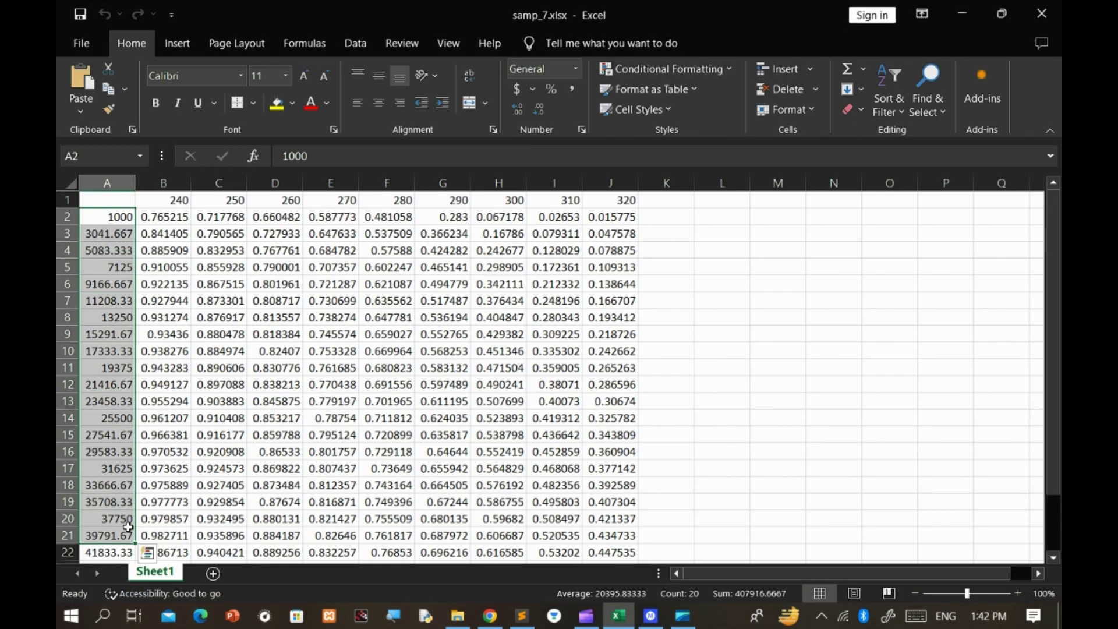
{"action": "left_click", "coordinate": [962, 16]}
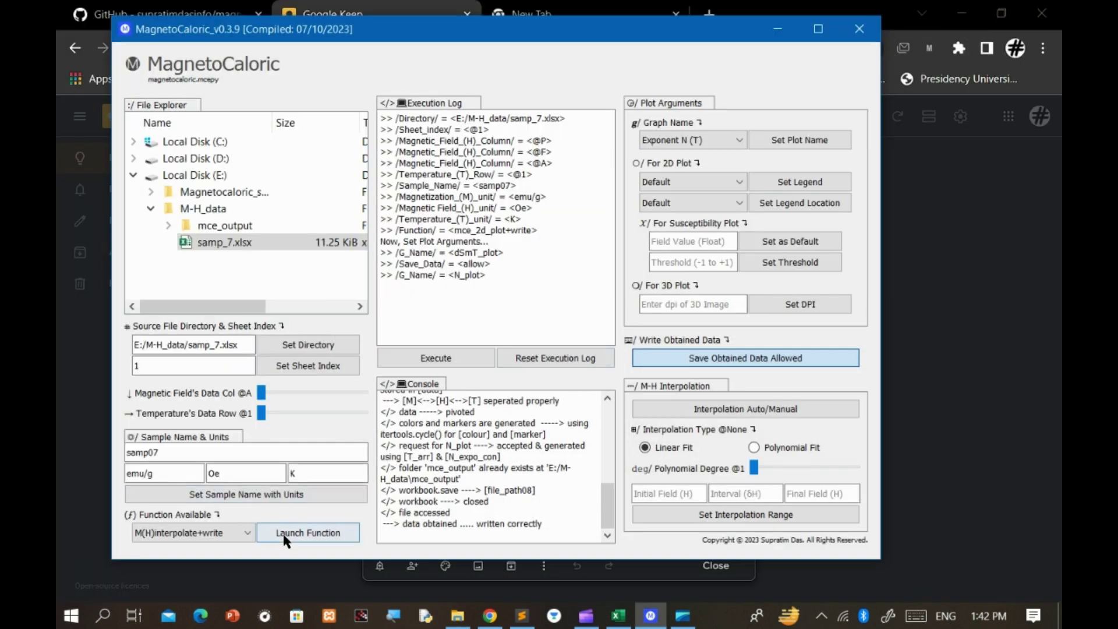
{"action": "left_click", "coordinate": [300, 533]}
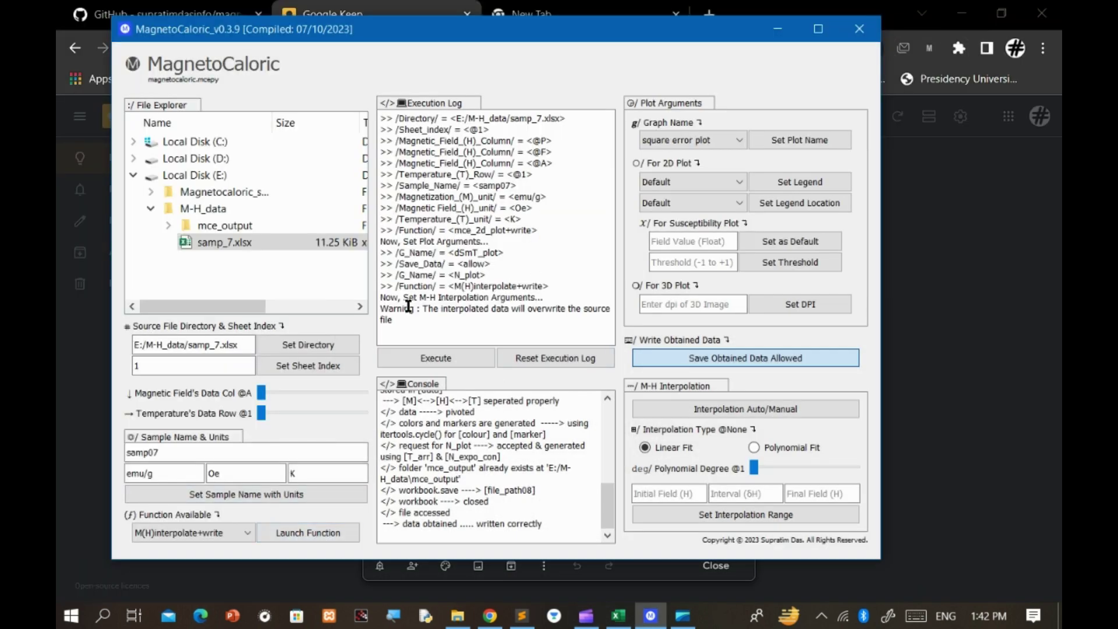
{"action": "left_click_drag", "start_coordinate": [415, 307], "coordinate": [492, 318]}
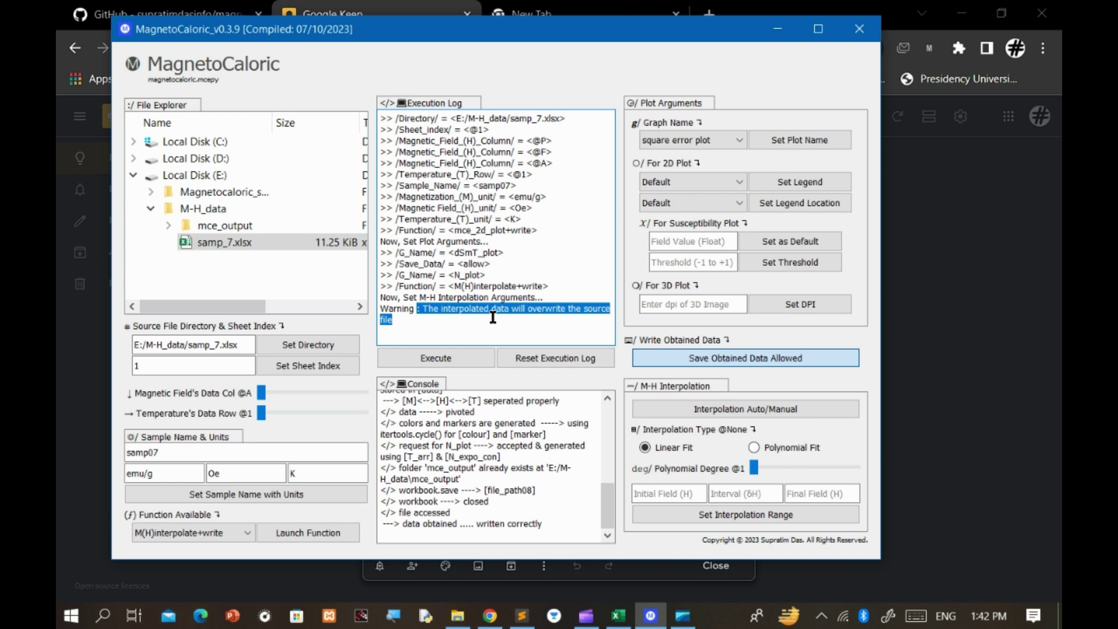
- Interpolate fields 1000 to 50000 in 1000 steps with auto polynomial fit and show the square-error map
{"action": "left_click", "coordinate": [666, 492]}
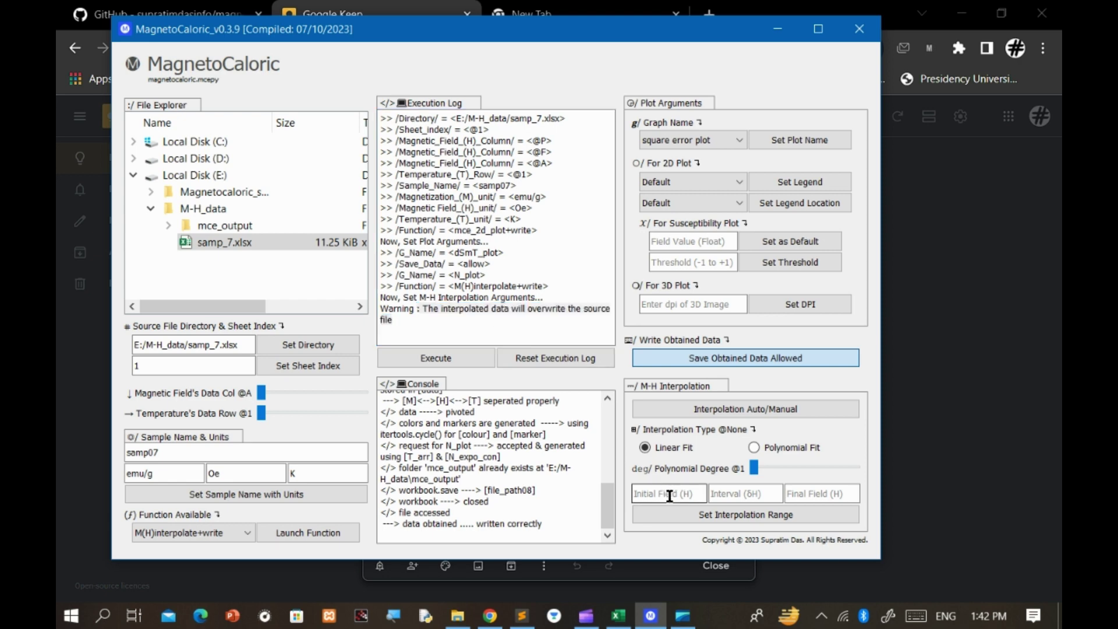
{"action": "type", "text": "1000"}
{"action": "left_click", "coordinate": [725, 492]}
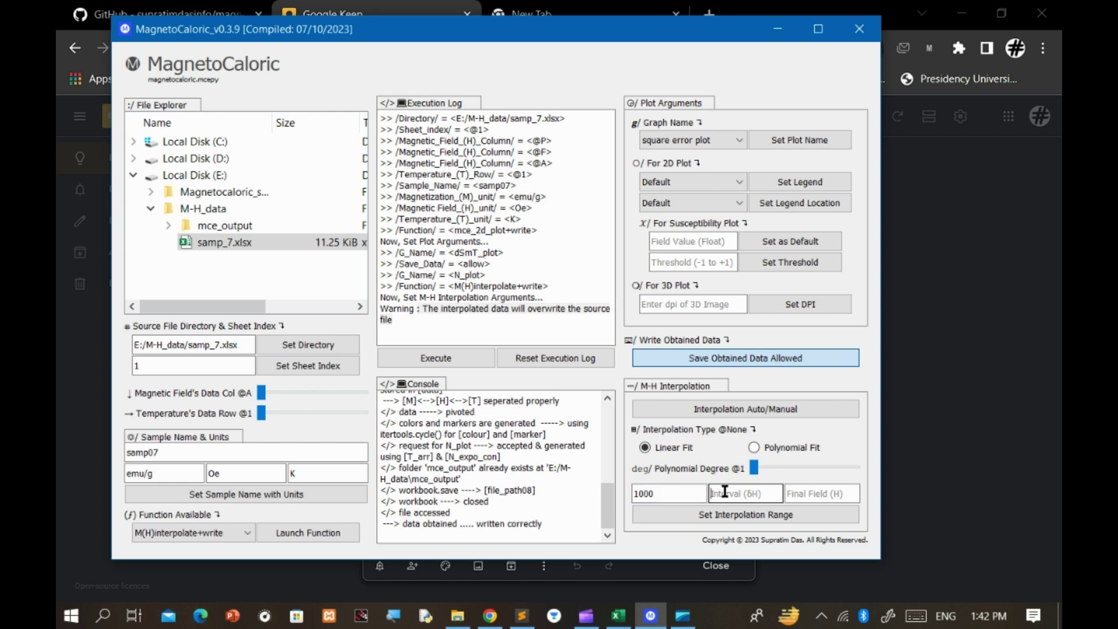
{"action": "type", "text": "1000"}
{"action": "left_click", "coordinate": [796, 493]}
{"action": "type", "text": "50"}
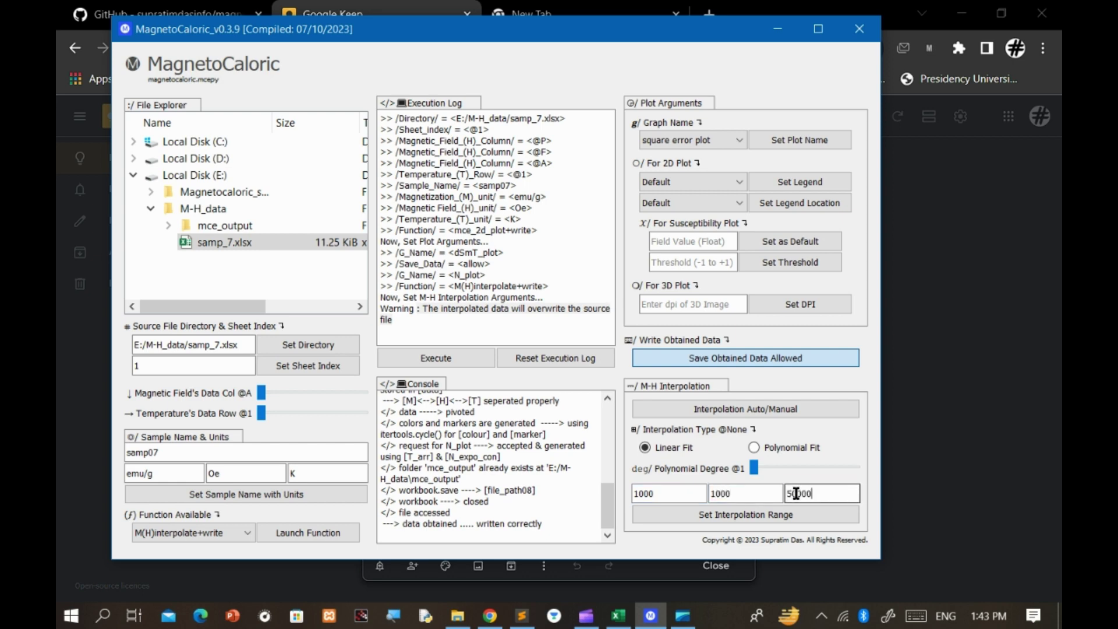
{"action": "type", "text": "000"}
{"action": "left_click", "coordinate": [747, 409]}
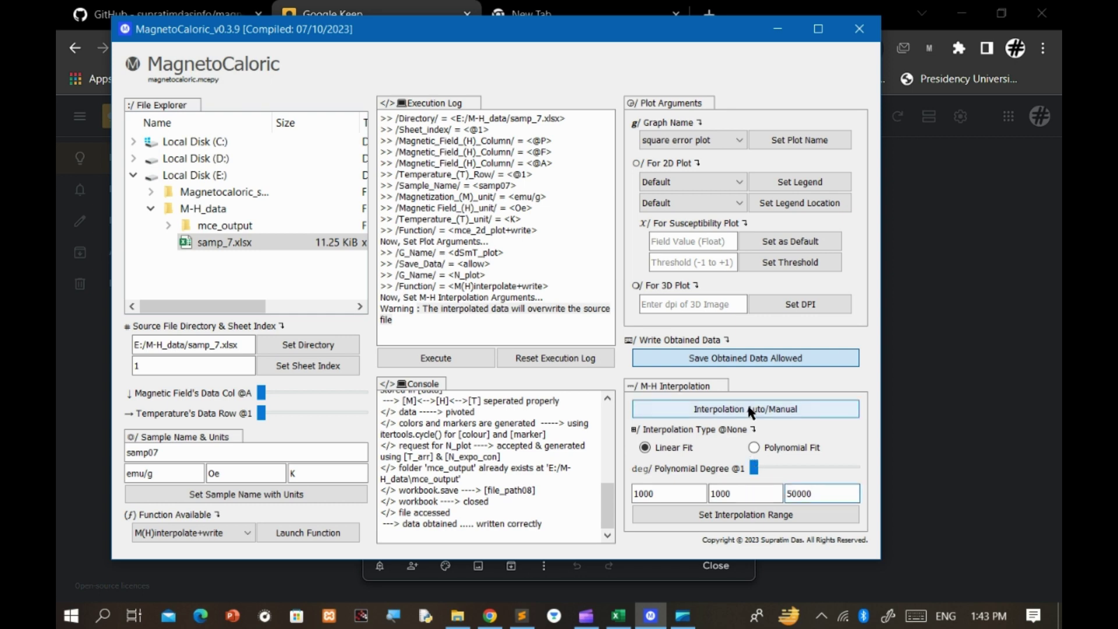
{"action": "left_click", "coordinate": [755, 446]}
{"action": "left_click", "coordinate": [720, 516]}
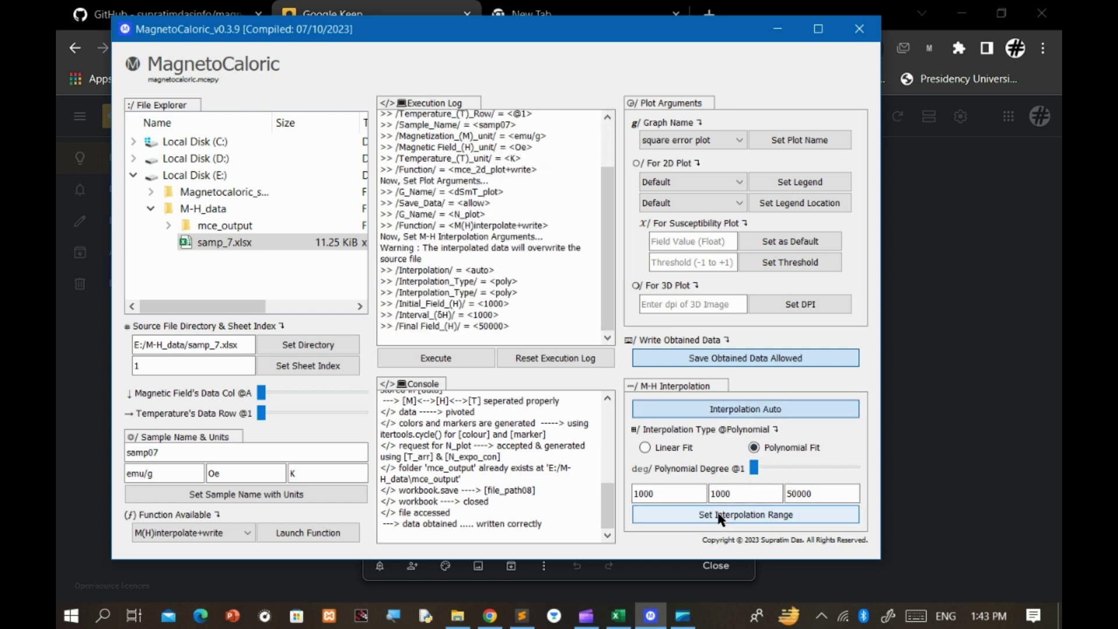
{"action": "left_click", "coordinate": [455, 354]}
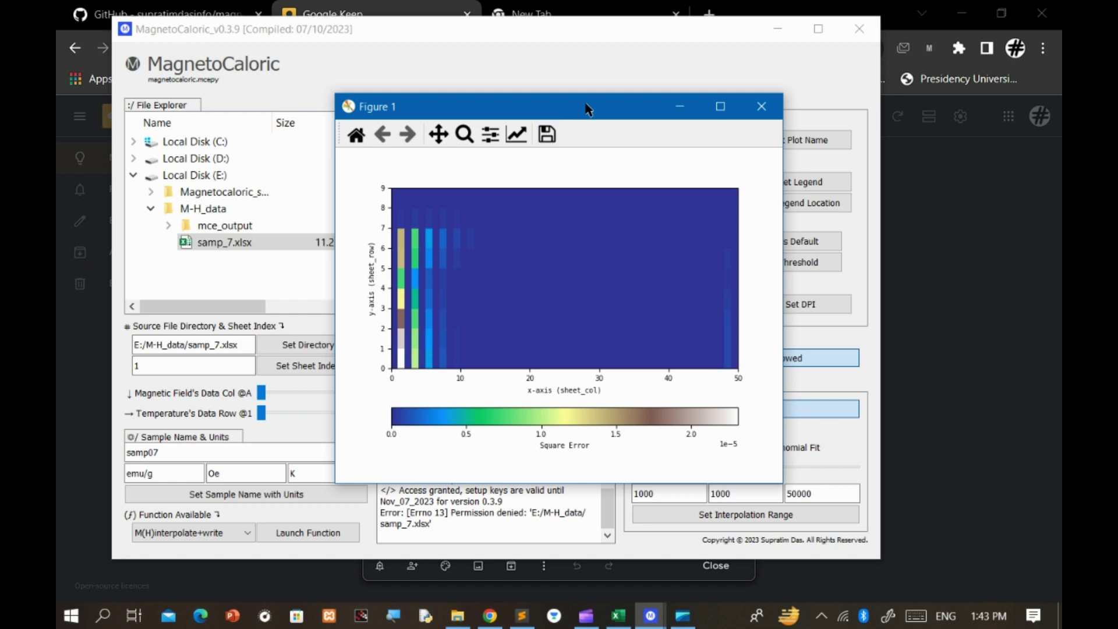
- Close the samp_7.xlsx workbook in Excel so the file is released
{"action": "left_click_drag", "start_coordinate": [586, 109], "coordinate": [728, 93]}
{"action": "left_click", "coordinate": [618, 615]}
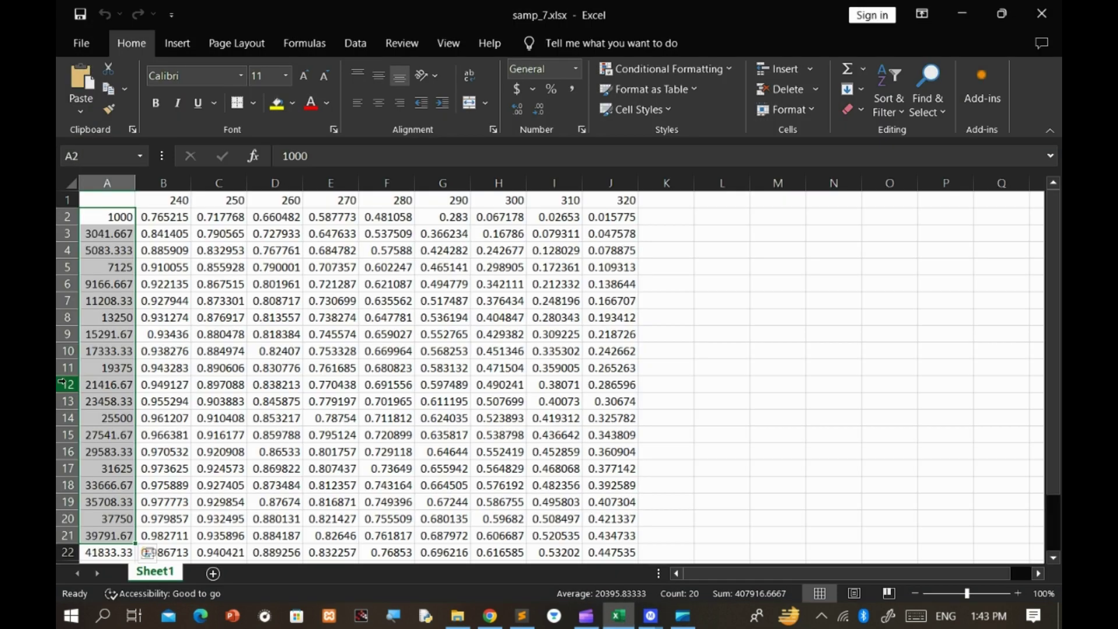
{"action": "left_click", "coordinate": [1057, 4]}
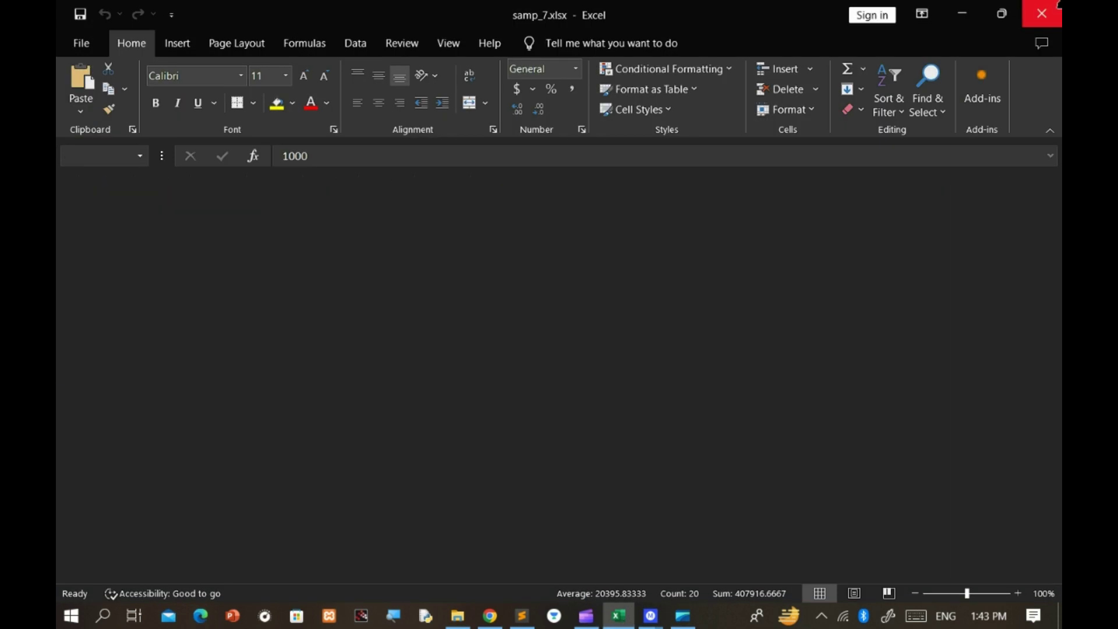
- Rerun the interpolation and highlight the console message confirming interpolation based on 'col' data
{"action": "left_click_drag", "start_coordinate": [719, 99], "coordinate": [786, 55]}
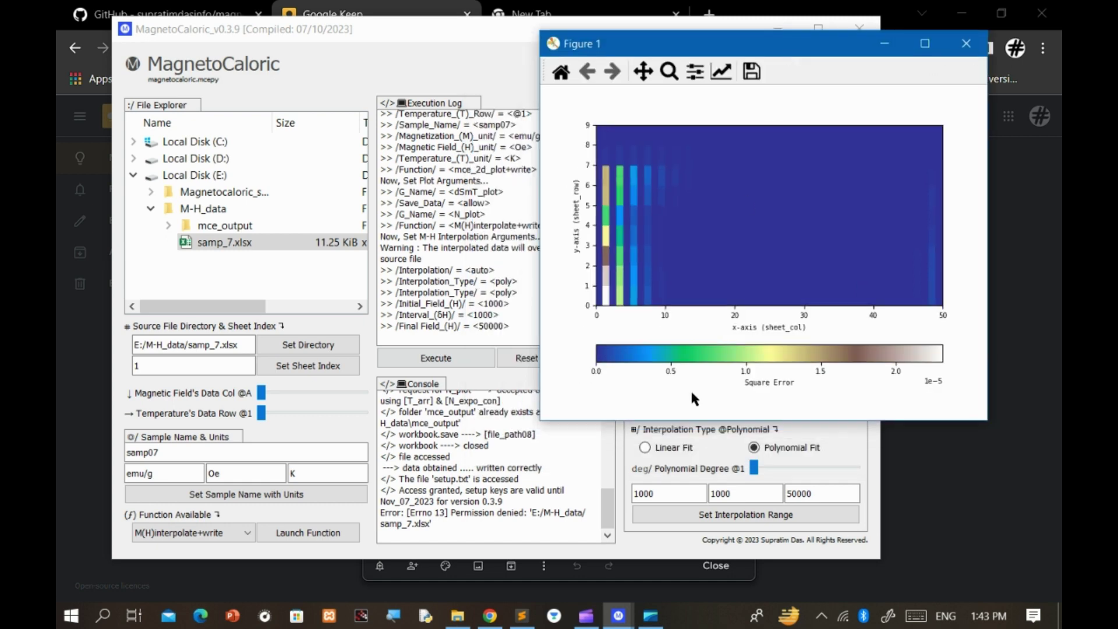
{"action": "left_click", "coordinate": [965, 47]}
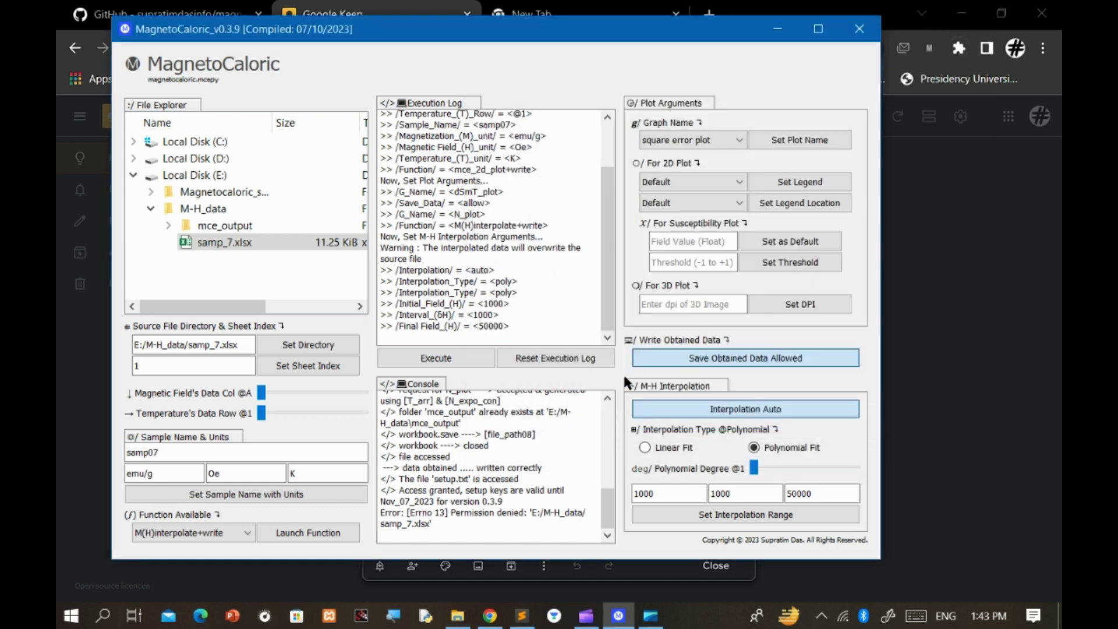
{"action": "left_click", "coordinate": [446, 359]}
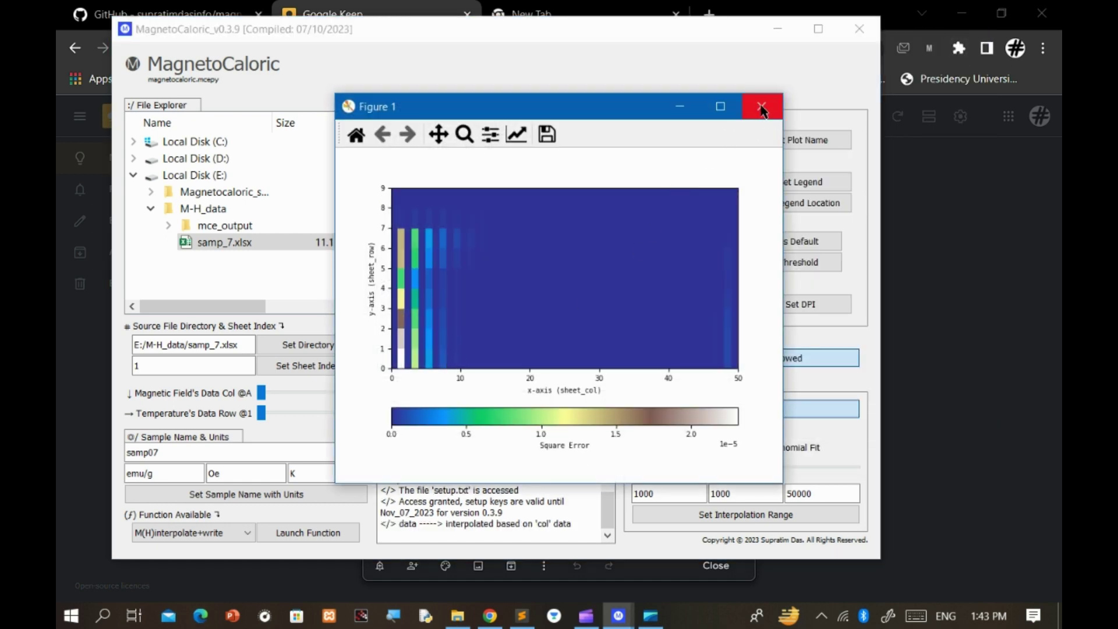
{"action": "left_click", "coordinate": [761, 110]}
{"action": "left_click_drag", "start_coordinate": [452, 523], "coordinate": [571, 524]}
- Open samp_7.xlsx from M-H_data in Excel and select the interpolated field values (1000–50000) in column A
{"action": "left_click", "coordinate": [458, 616]}
{"action": "left_click", "coordinate": [352, 217]}
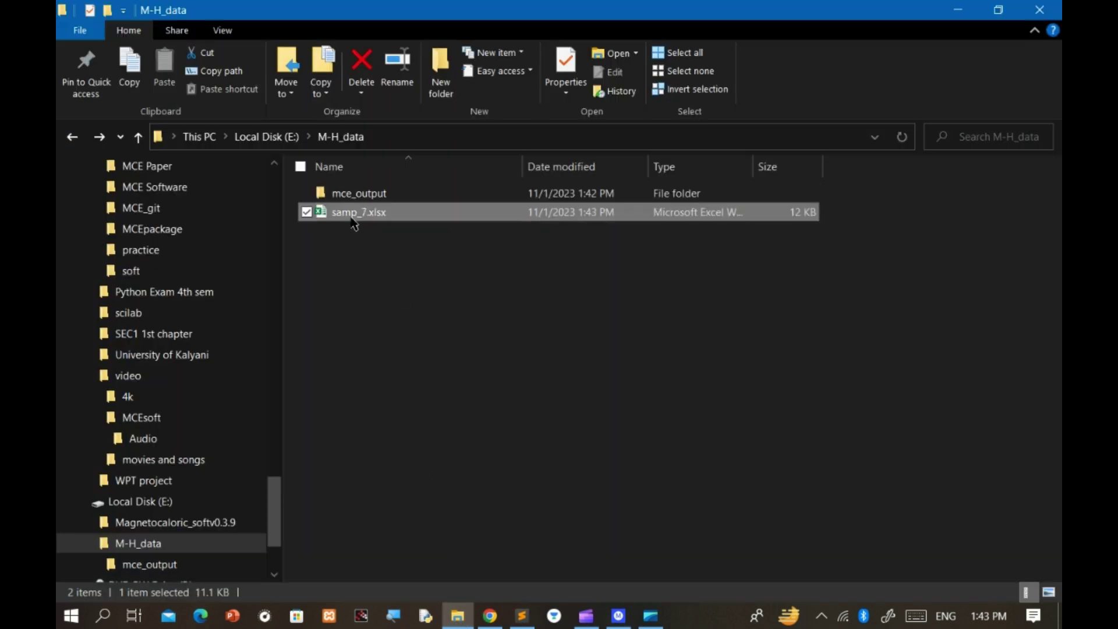
{"action": "double_click", "coordinate": [352, 216]}
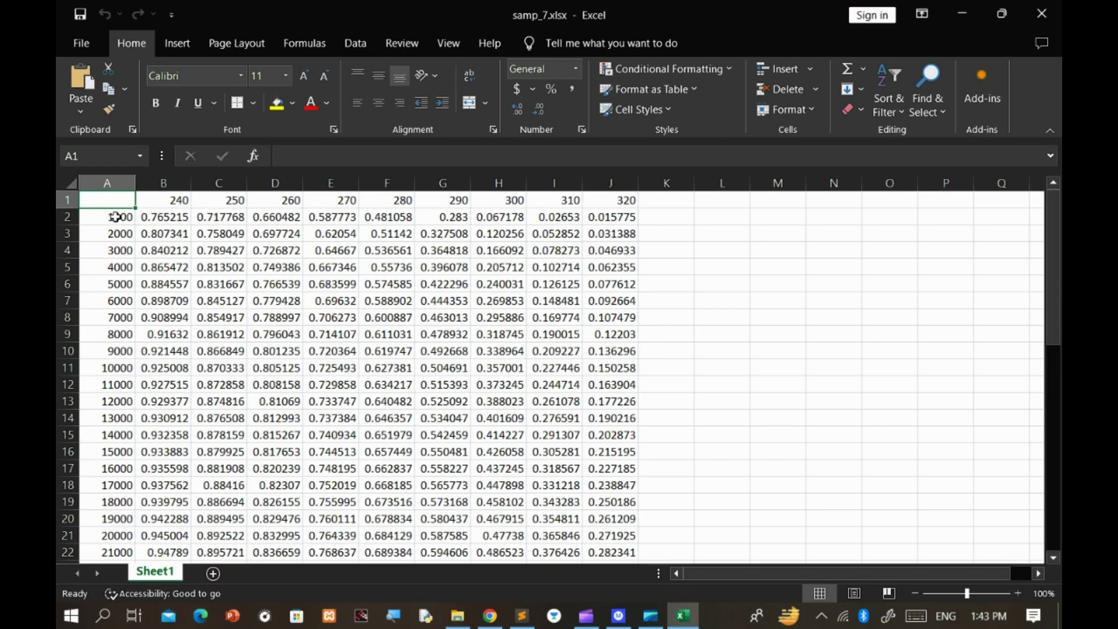
{"action": "left_click_drag", "start_coordinate": [108, 201], "coordinate": [105, 603]}
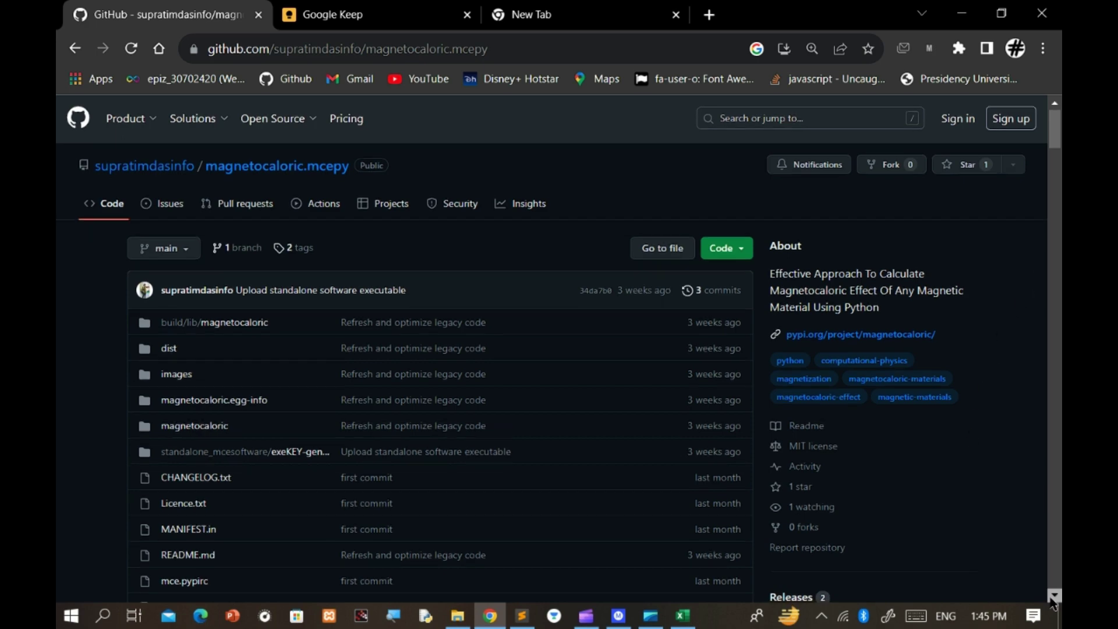
- Scroll the magnetocaloric.mcepy README down to the Contributing and Contact Information sections
{"action": "scroll", "coordinate": [1053, 603], "scroll_direction": "down", "scroll_amount": 15}
{"action": "scroll", "coordinate": [1053, 603], "scroll_direction": "down", "scroll_amount": 20}
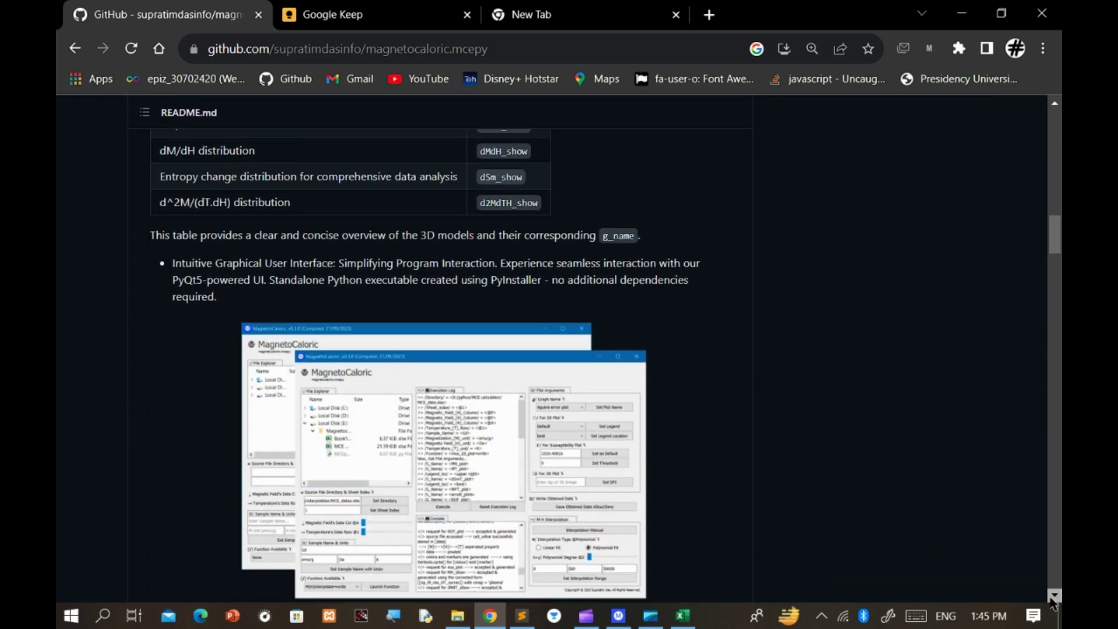
{"action": "scroll", "coordinate": [1053, 603], "scroll_direction": "down", "scroll_amount": 20}
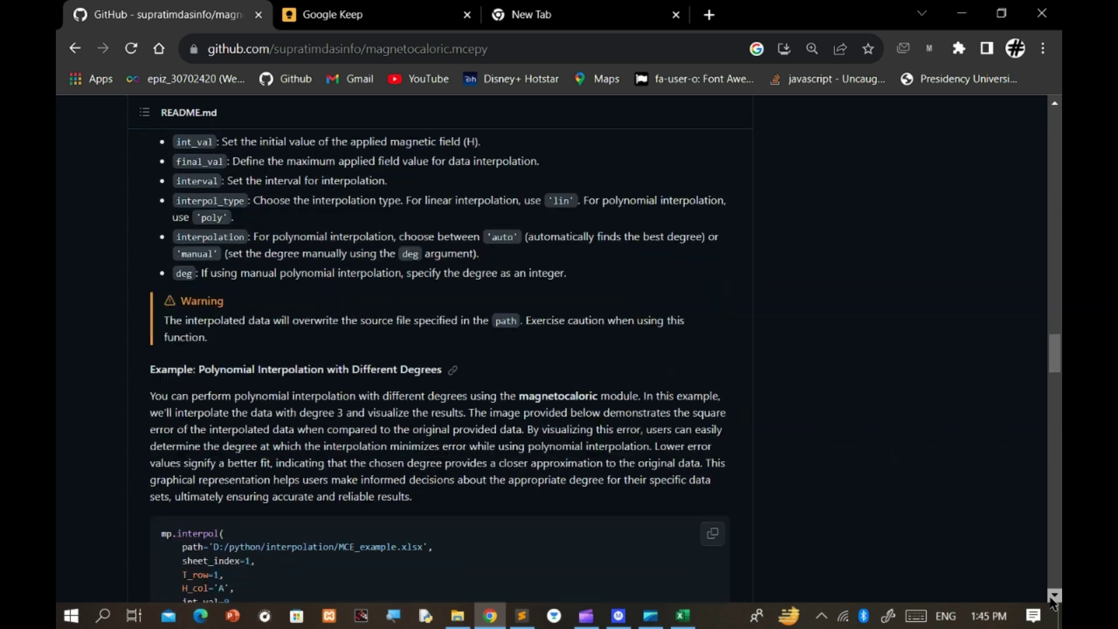
{"action": "scroll", "coordinate": [1053, 603], "scroll_direction": "down", "scroll_amount": 20}
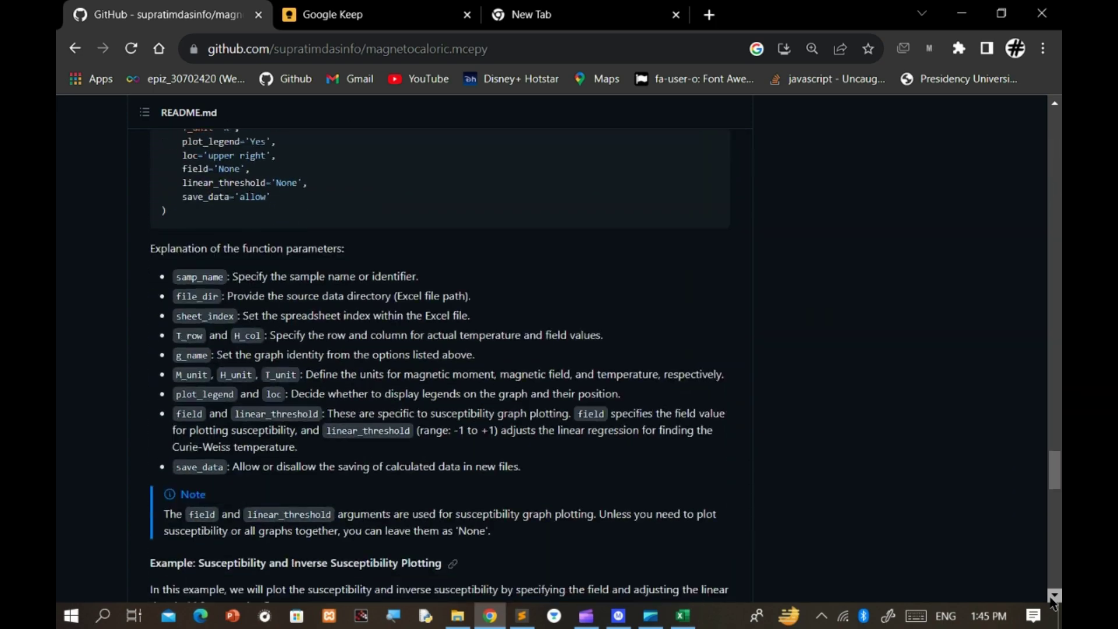
{"action": "scroll", "coordinate": [1053, 603], "scroll_direction": "down", "scroll_amount": 5}
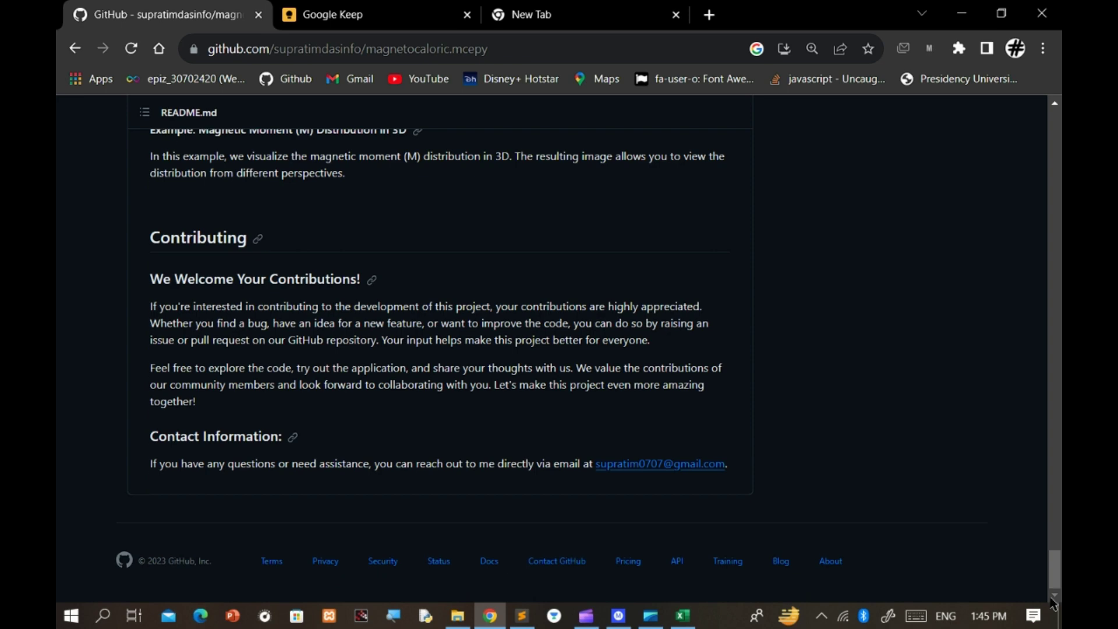